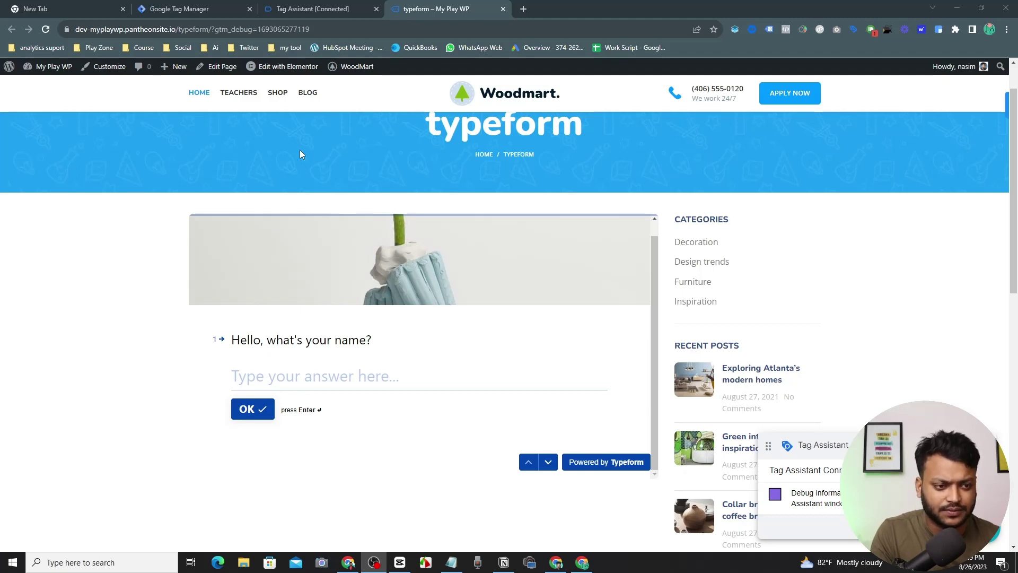
- Copy the GTM-NJWX66X container's head installation snippet and close the install dialog
left_click(249, 16)
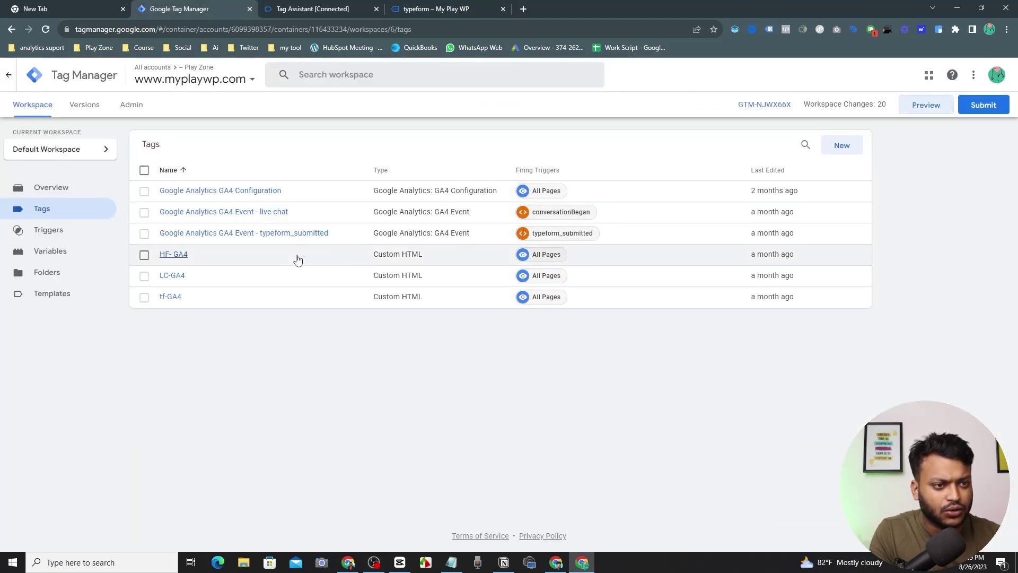
left_click(406, 9)
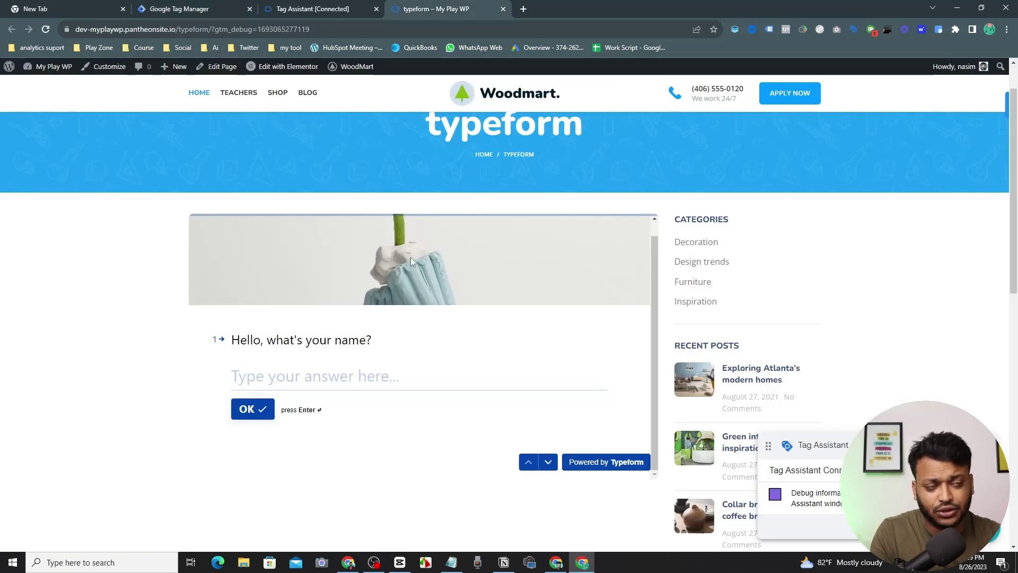
left_click(233, 8)
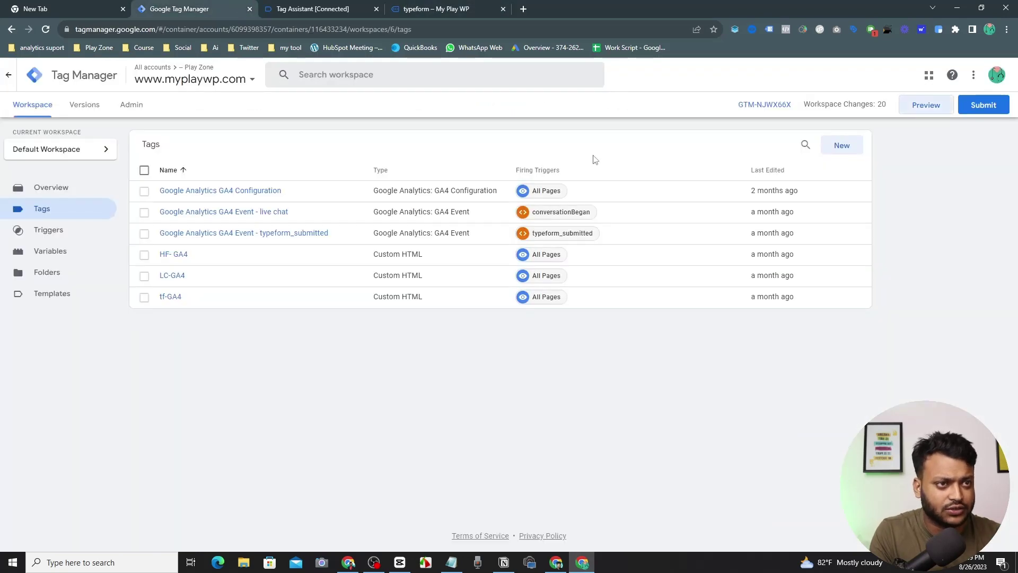
left_click(769, 105)
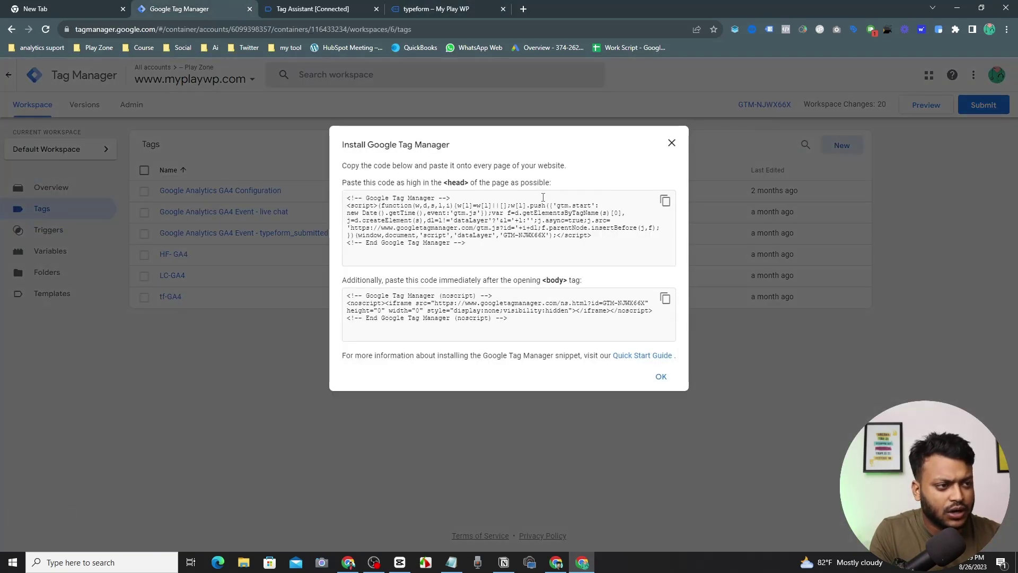
left_click(665, 202)
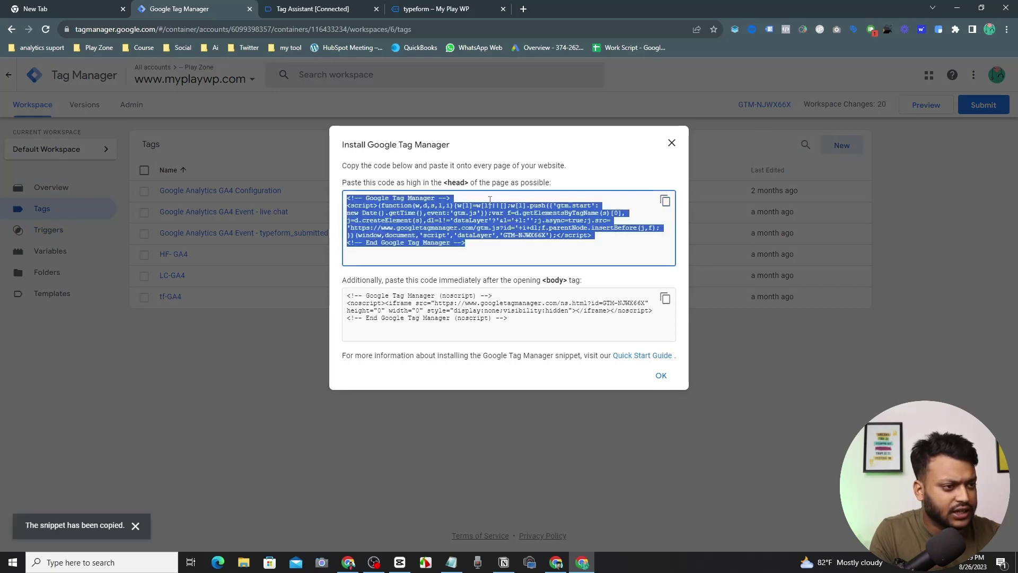
left_click(671, 143)
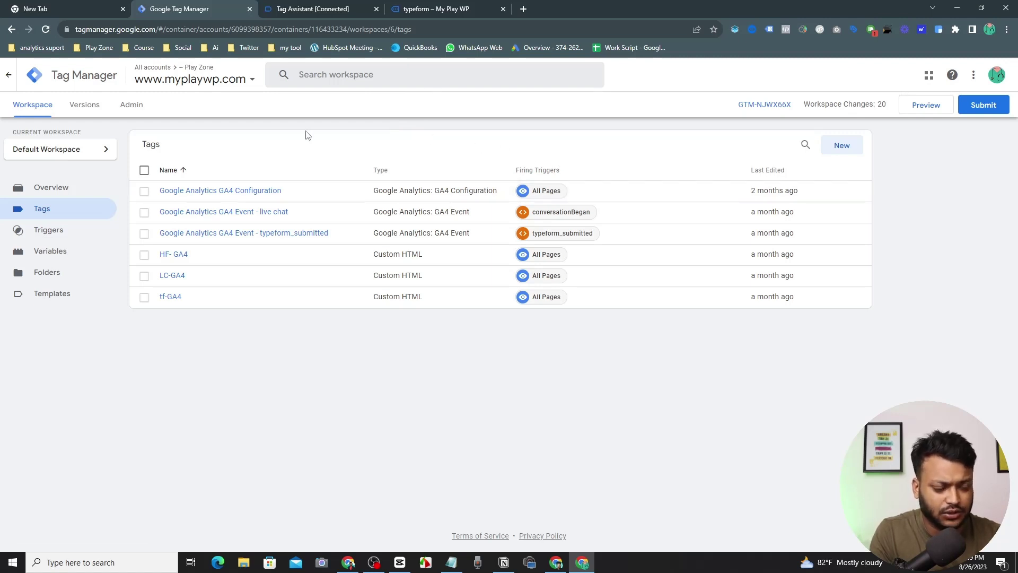
- Start a new untitled tag and browse the available tag types
left_click(144, 170)
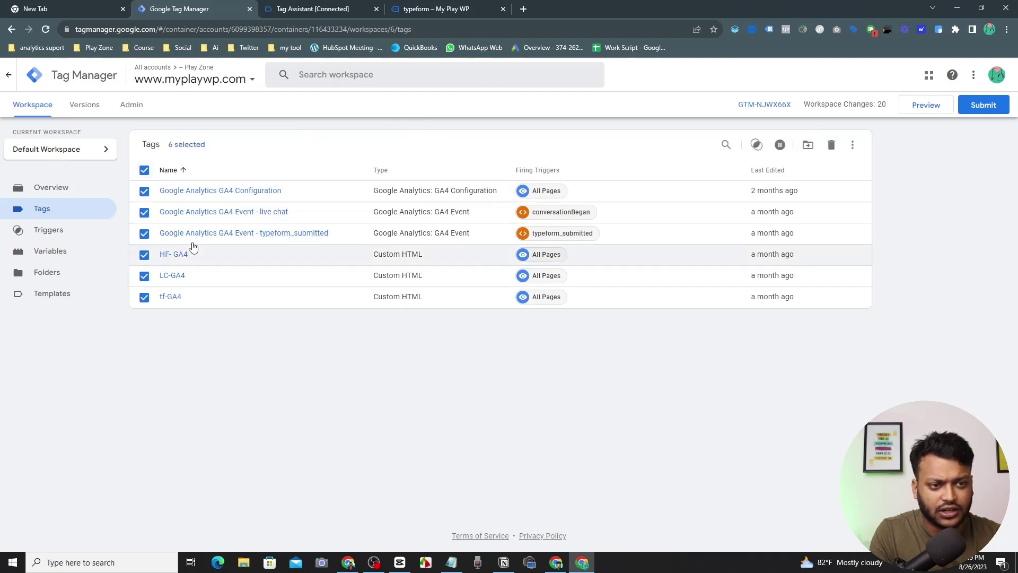
left_click(144, 170)
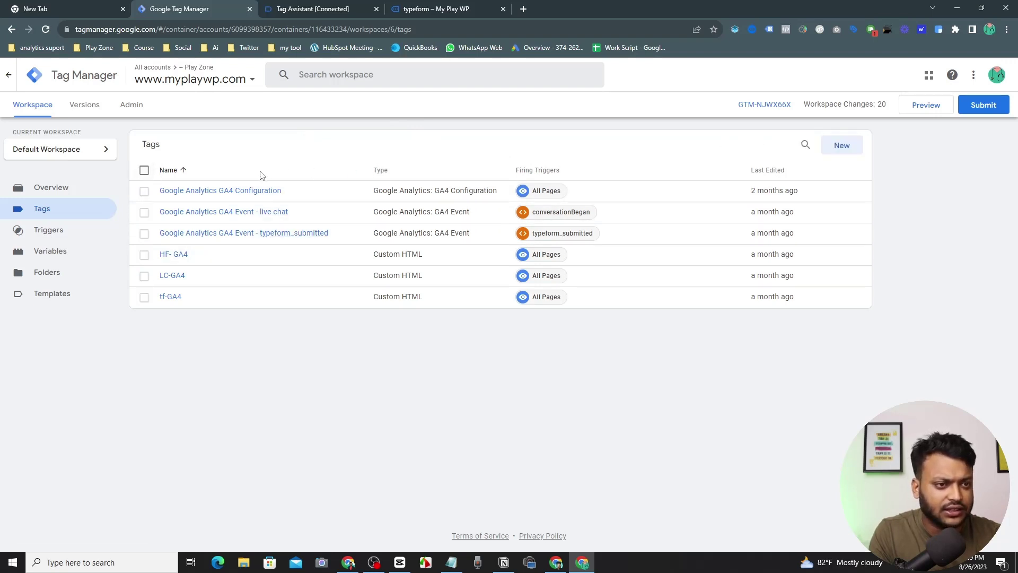
left_click(838, 146)
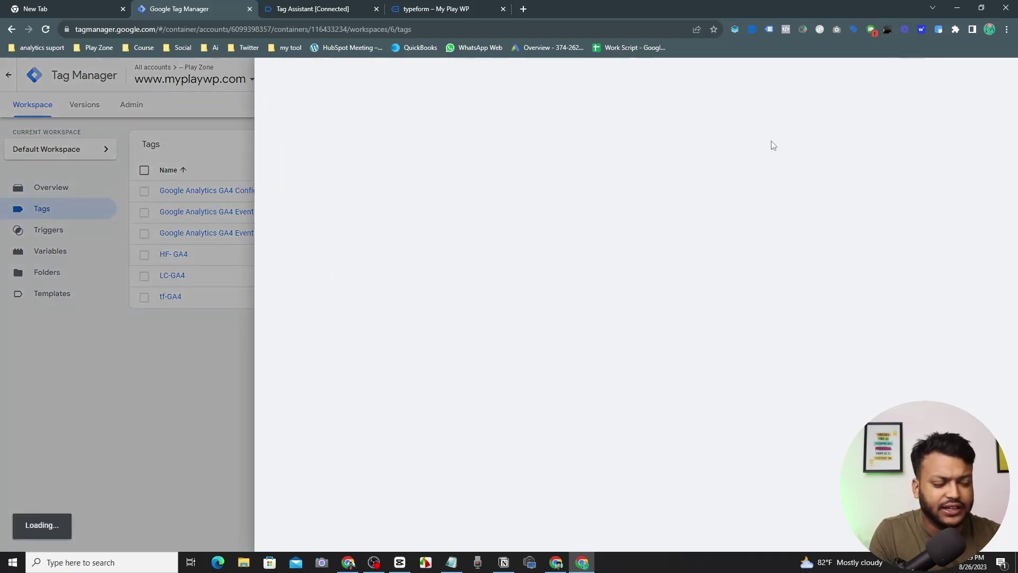
left_click(628, 175)
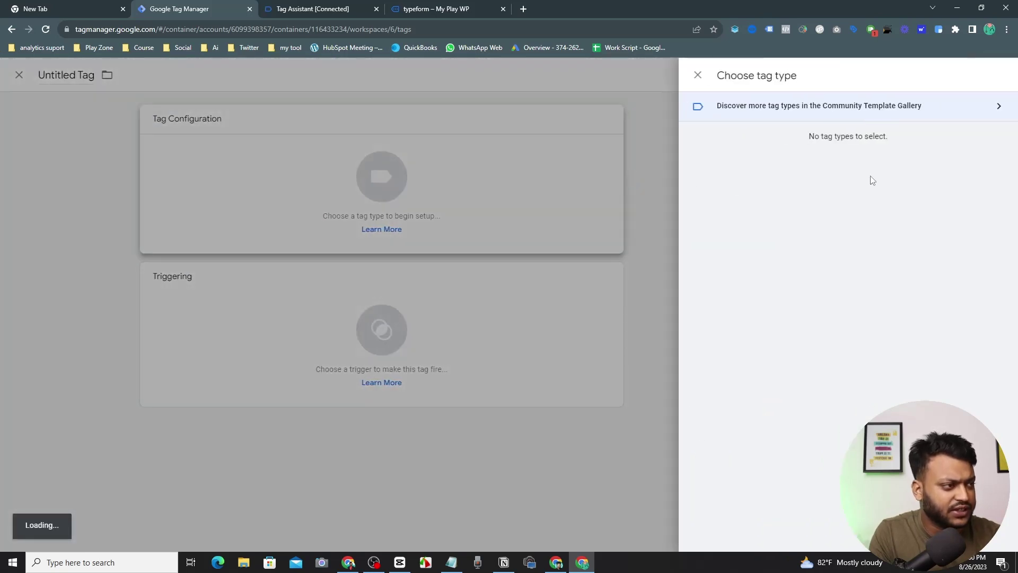
scroll(862, 292, "down", 3)
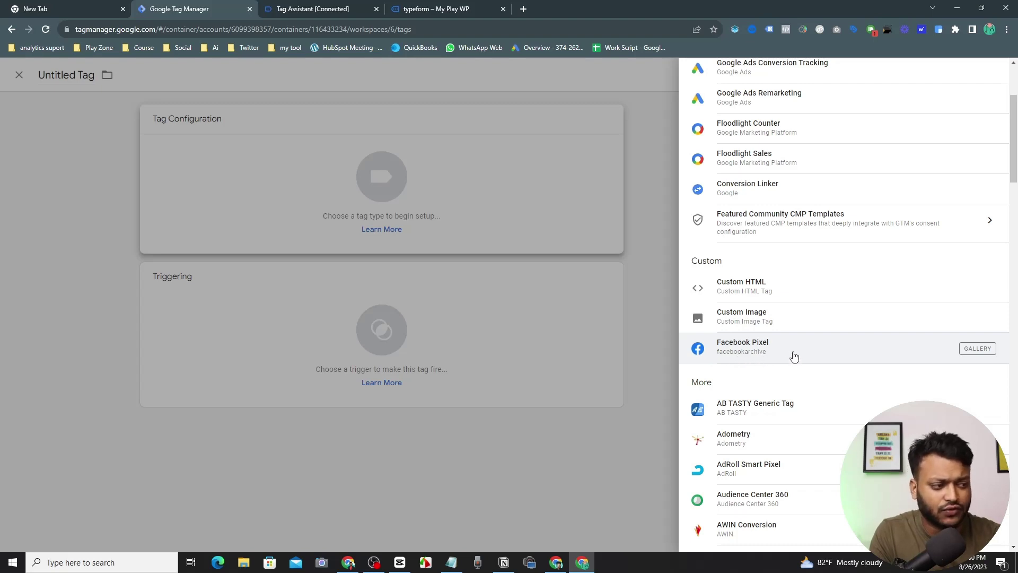
scroll(794, 357, "up", 3)
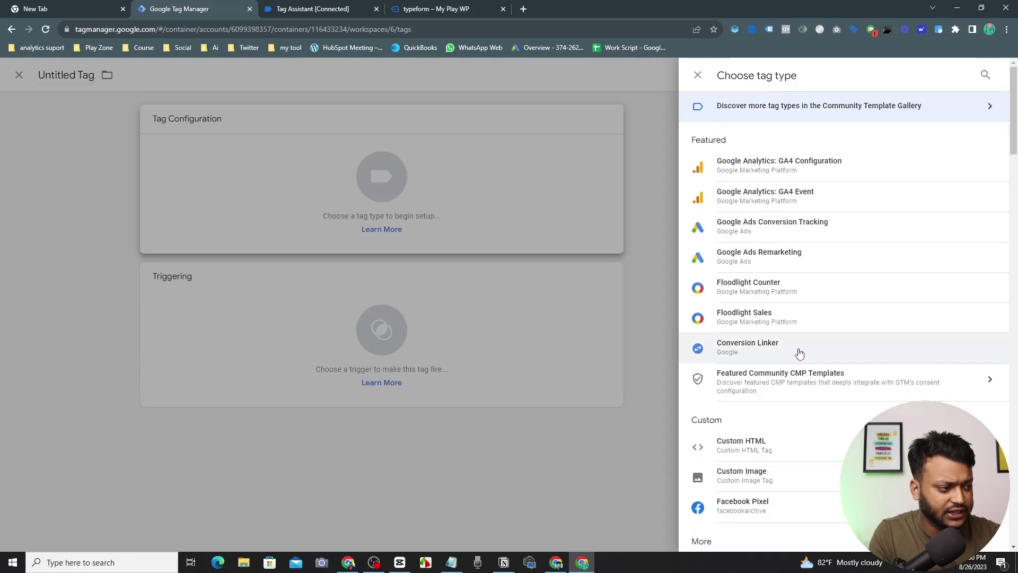
- Search the Community Template Gallery for 'face', then close it to use the built-in list
left_click(820, 100)
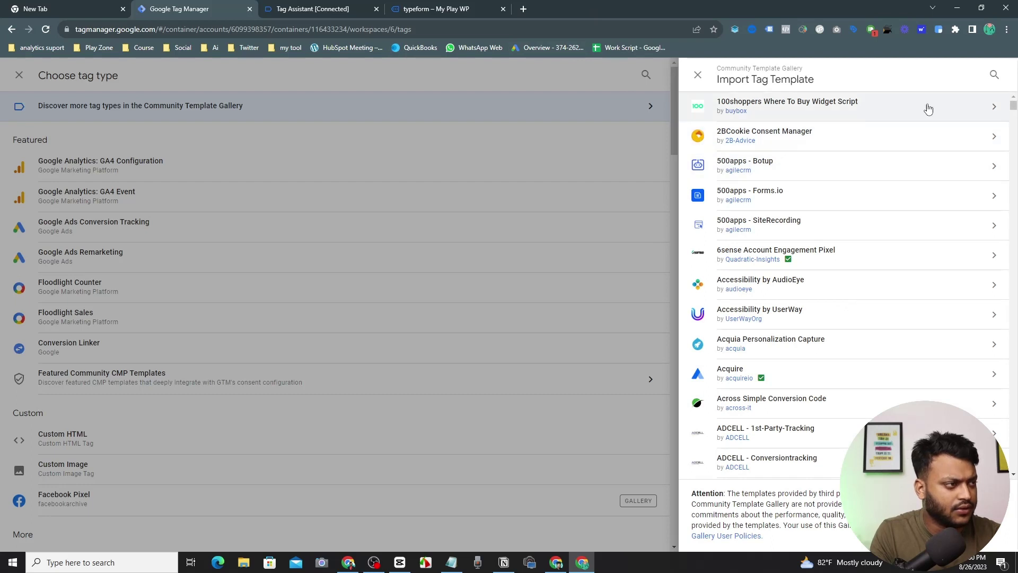
left_click(995, 75)
type("facenb")
key("BackSpace")
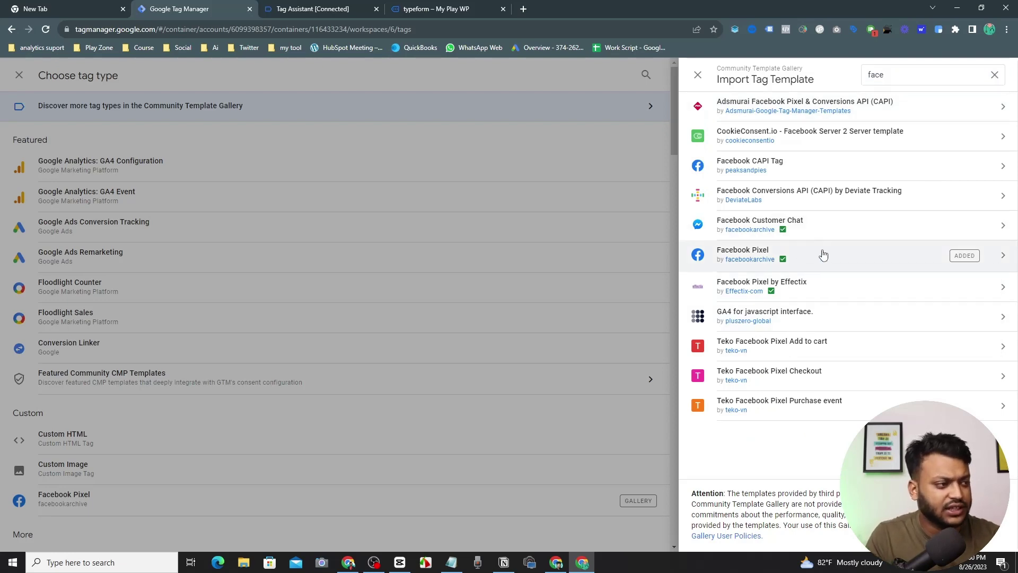
left_click(698, 77)
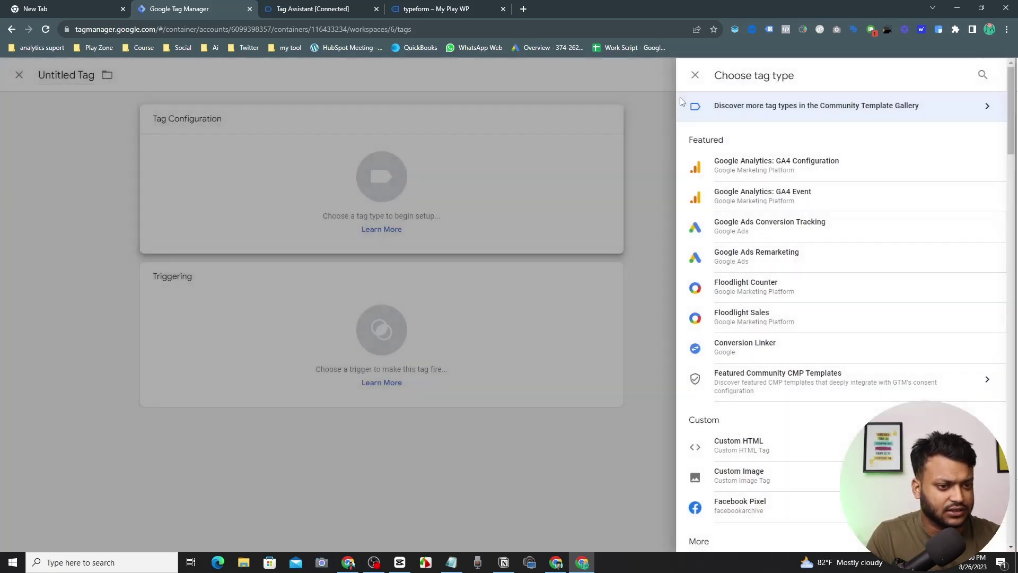
scroll(793, 403, "down", 2)
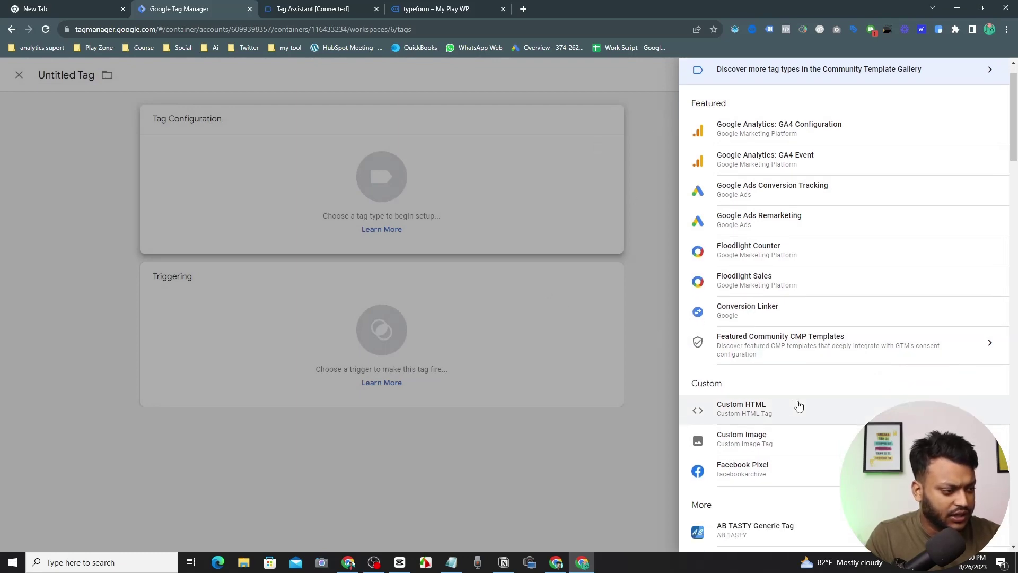
- Make the tag a Facebook Pixel tag and paste in the pixel ID
left_click(776, 410)
left_click(450, 227)
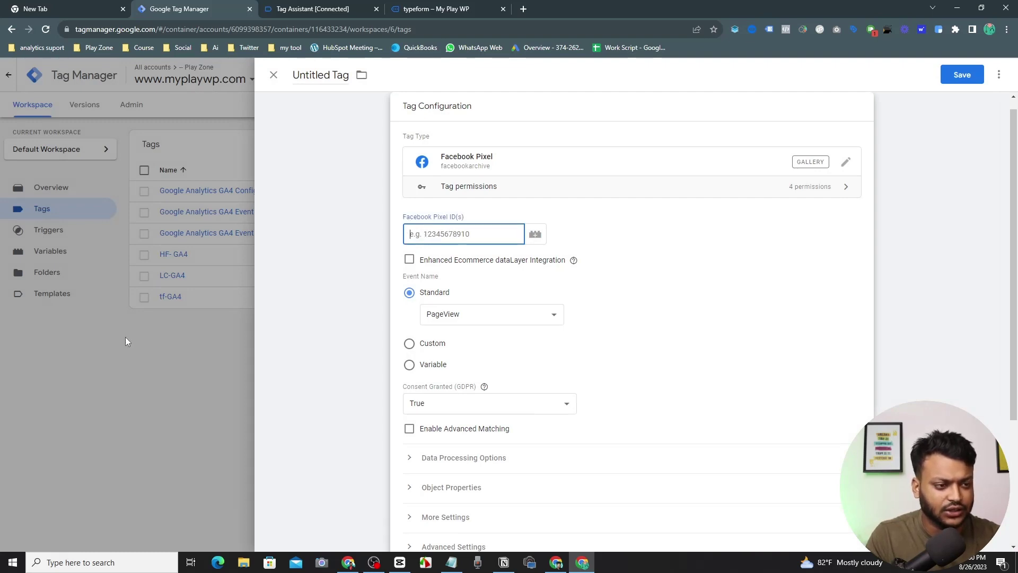
key("alt+Tab")
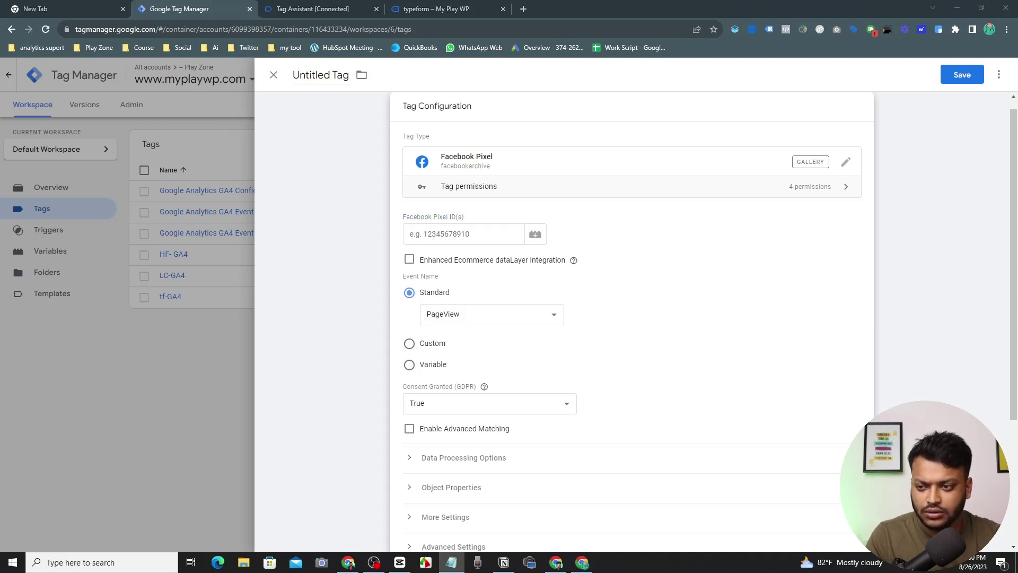
left_click(474, 236)
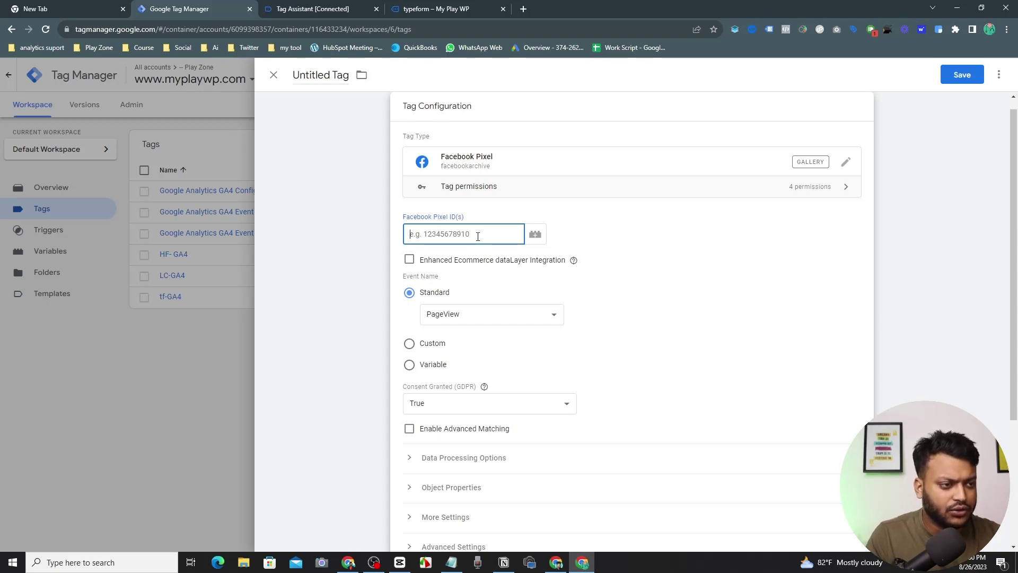
key("ctrl+v")
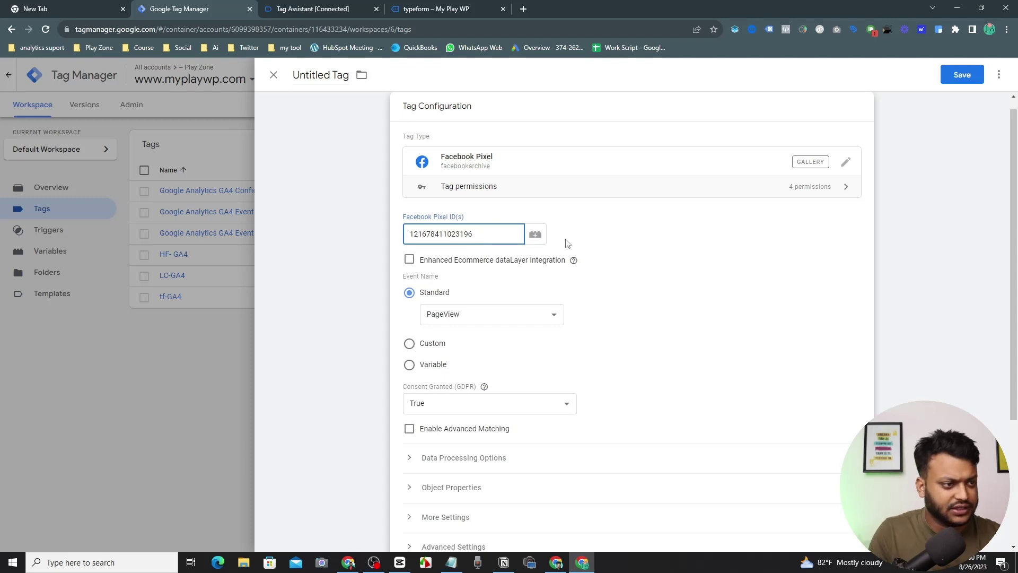
left_click(460, 251)
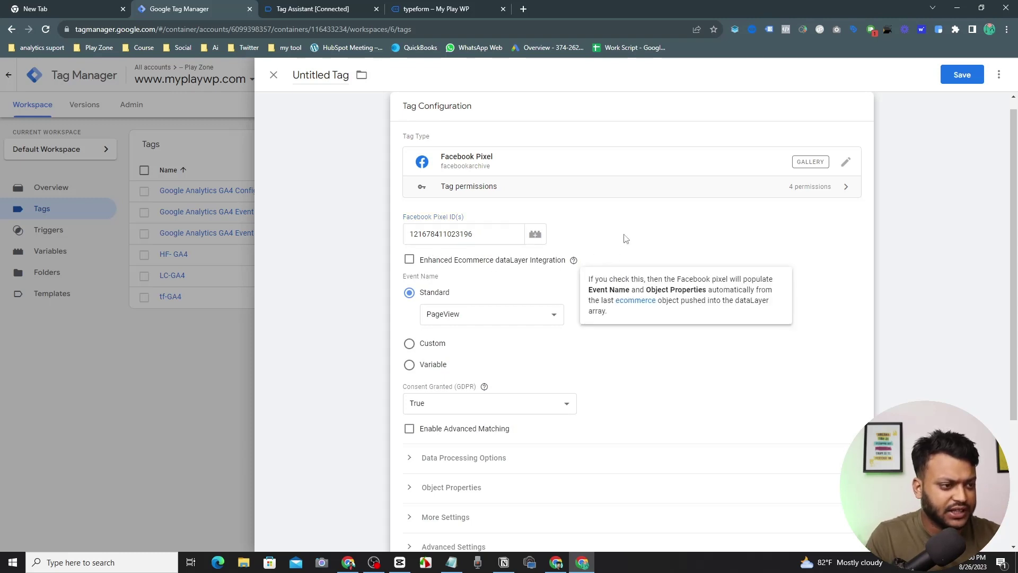
- Check the standard event list, keeping PageView, and bring up the trigger chooser
left_click(473, 318)
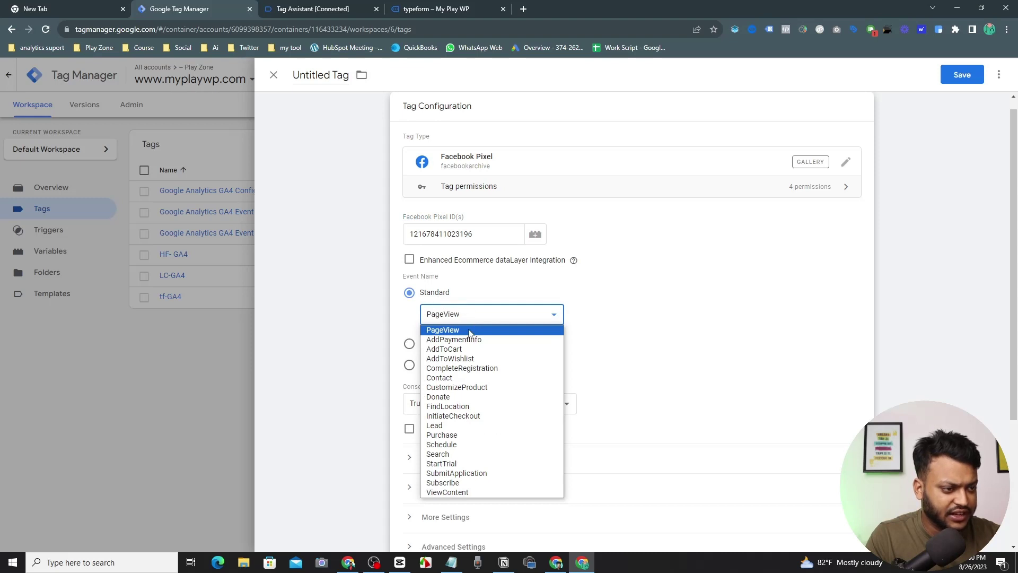
left_click(465, 333)
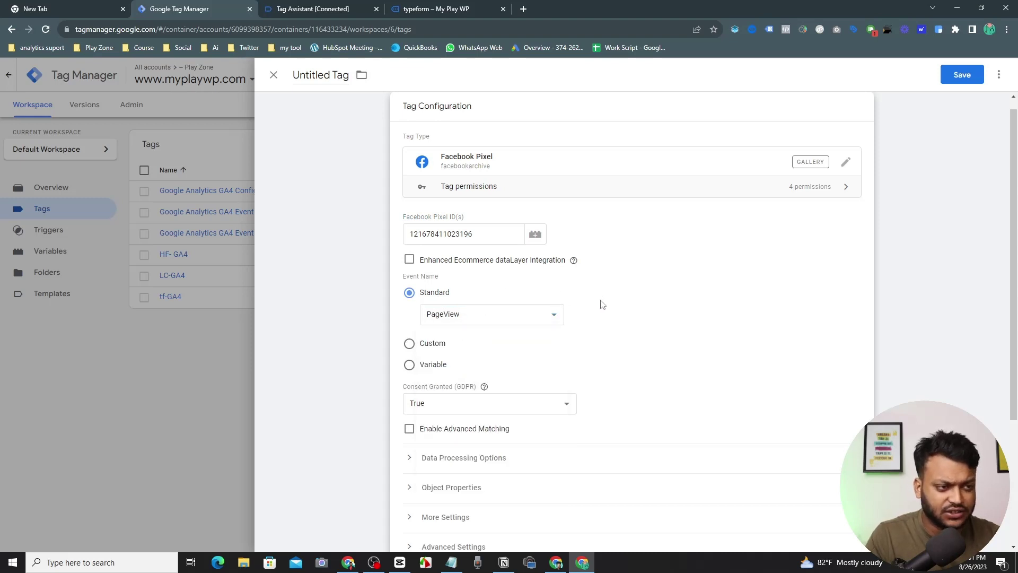
scroll(602, 304, "down", 2)
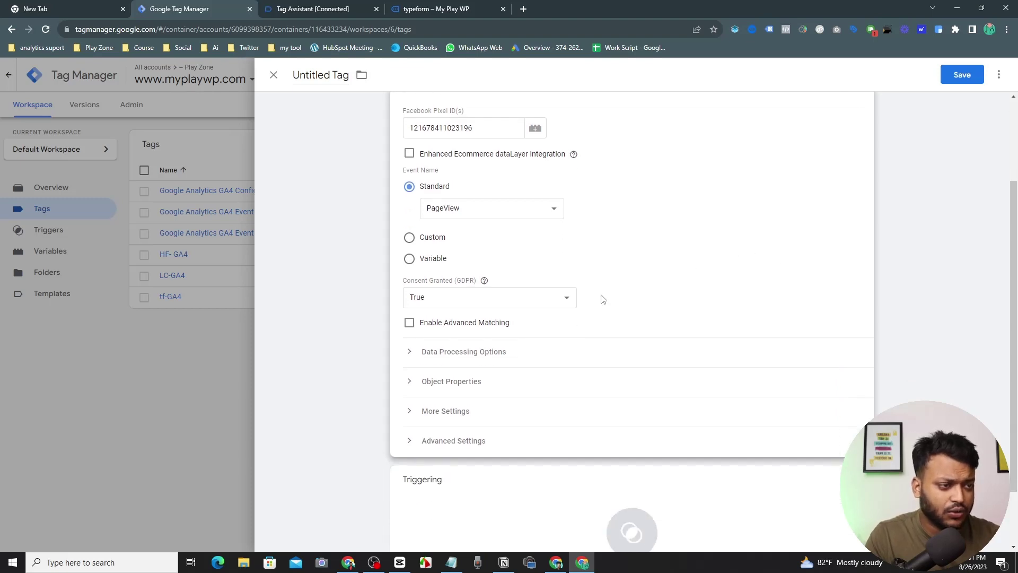
scroll(596, 297, "down", 1)
- Fire the tag on All Pages and save it under the name 'Facebook Pixel'
left_click(473, 456)
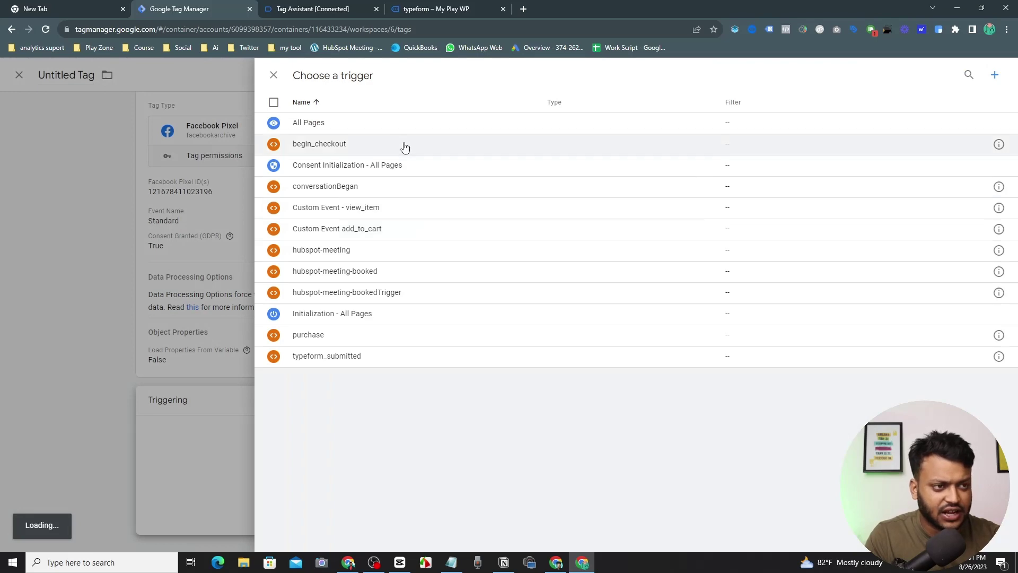
left_click(393, 127)
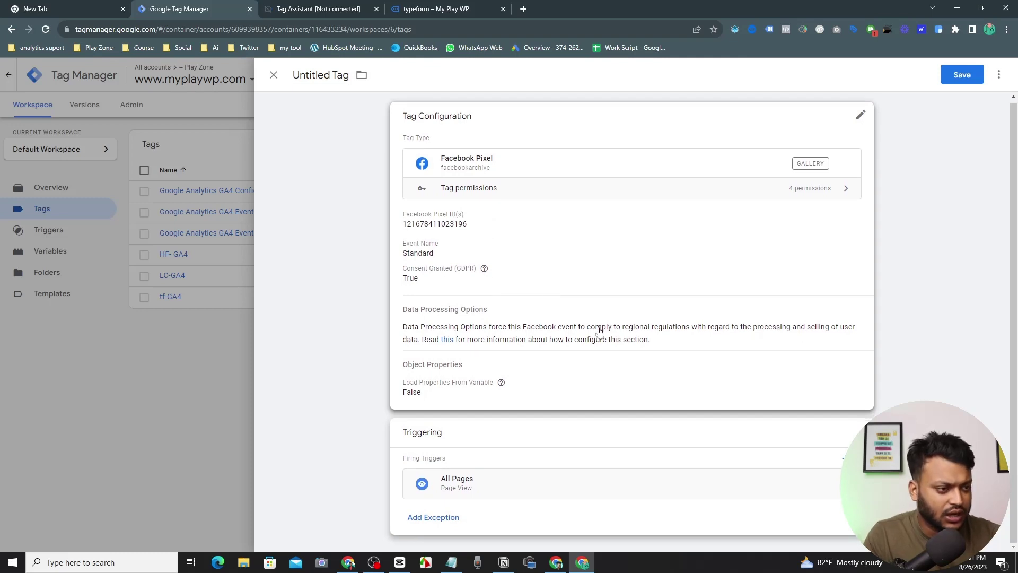
left_click(962, 75)
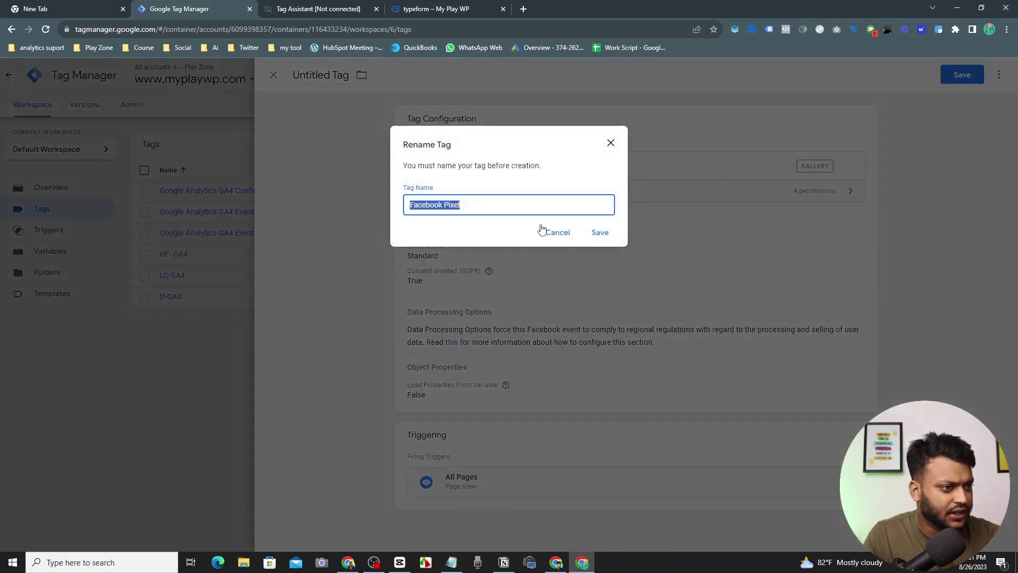
left_click(600, 233)
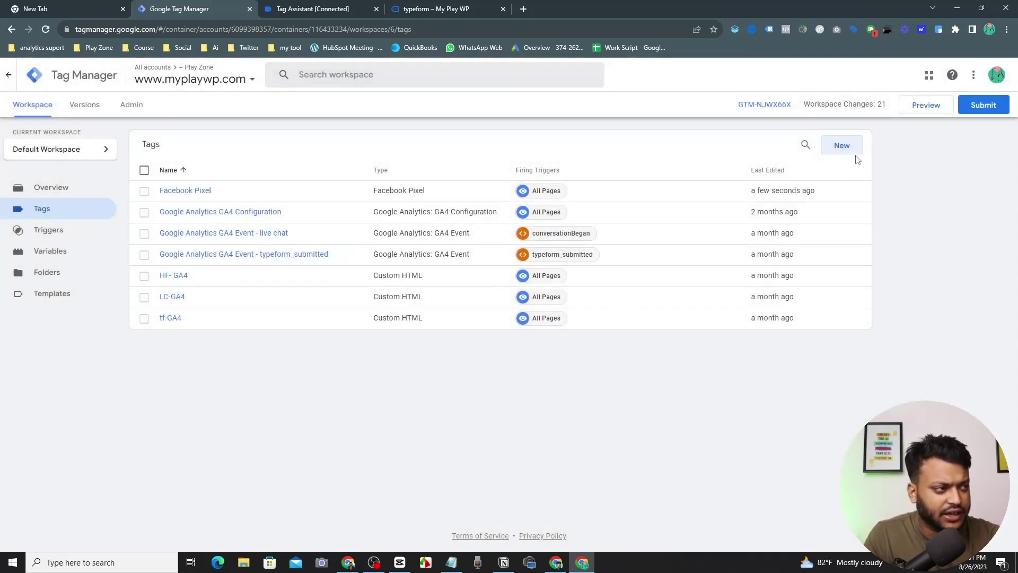
- Launch GTM Preview and switch to the typeform page running in debug mode
left_click(922, 99)
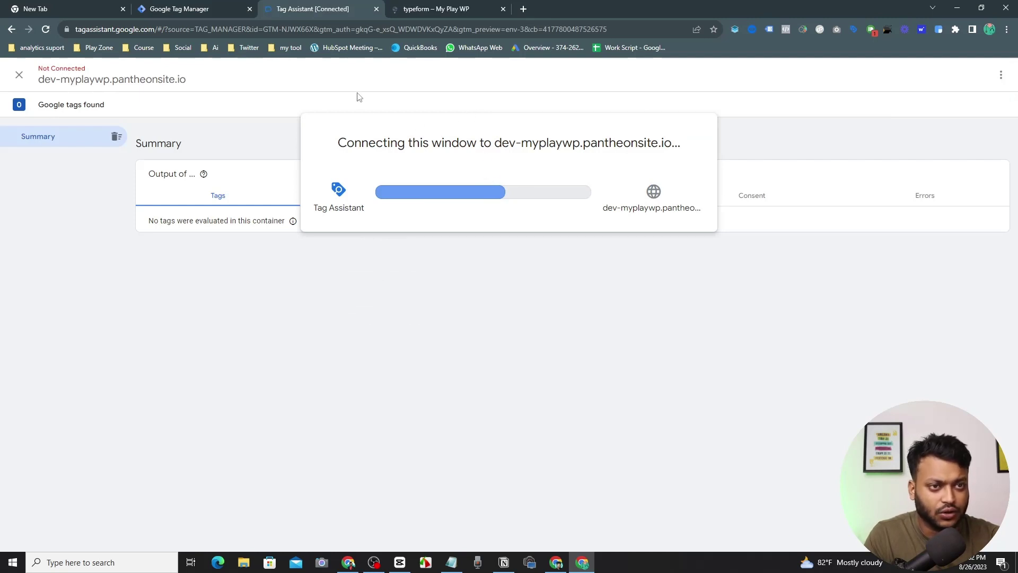
left_click(431, 9)
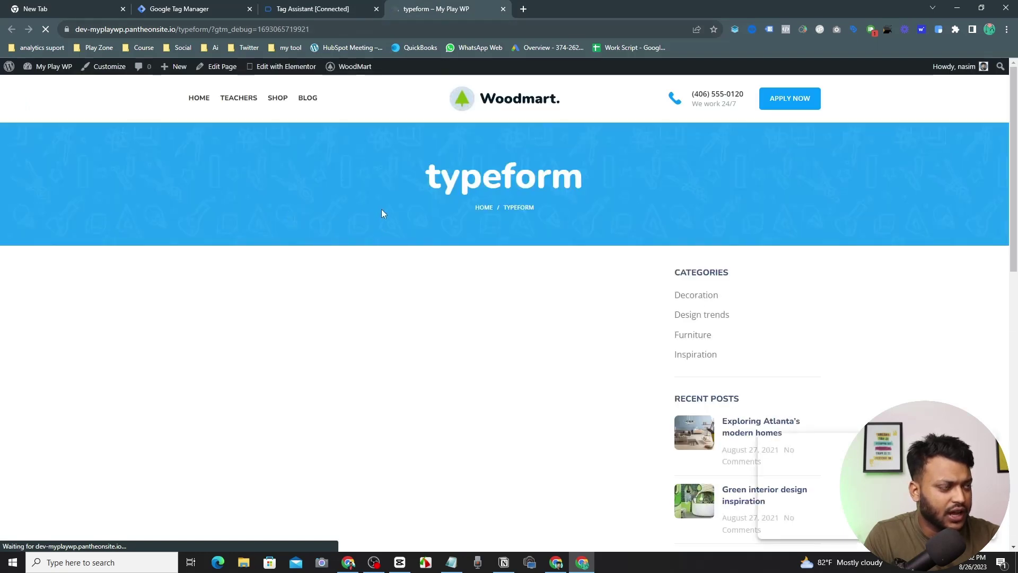
left_click(786, 30)
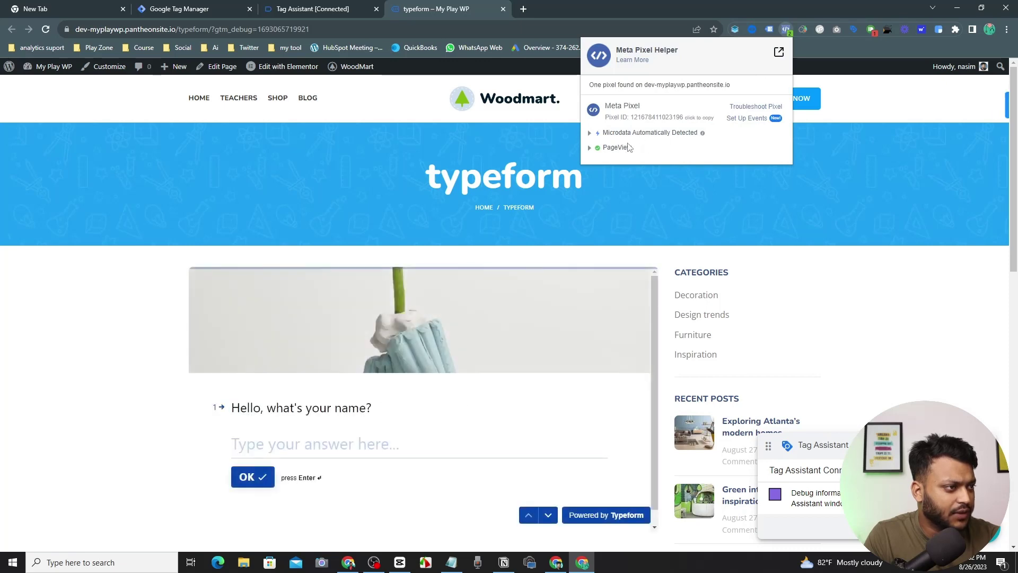
left_click(239, 8)
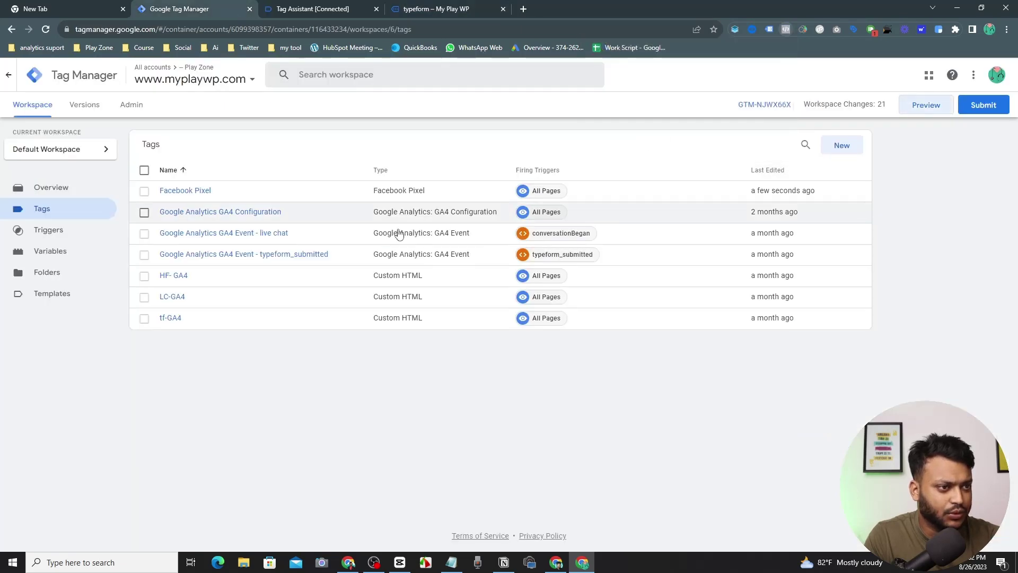
left_click(220, 197)
left_click(451, 8)
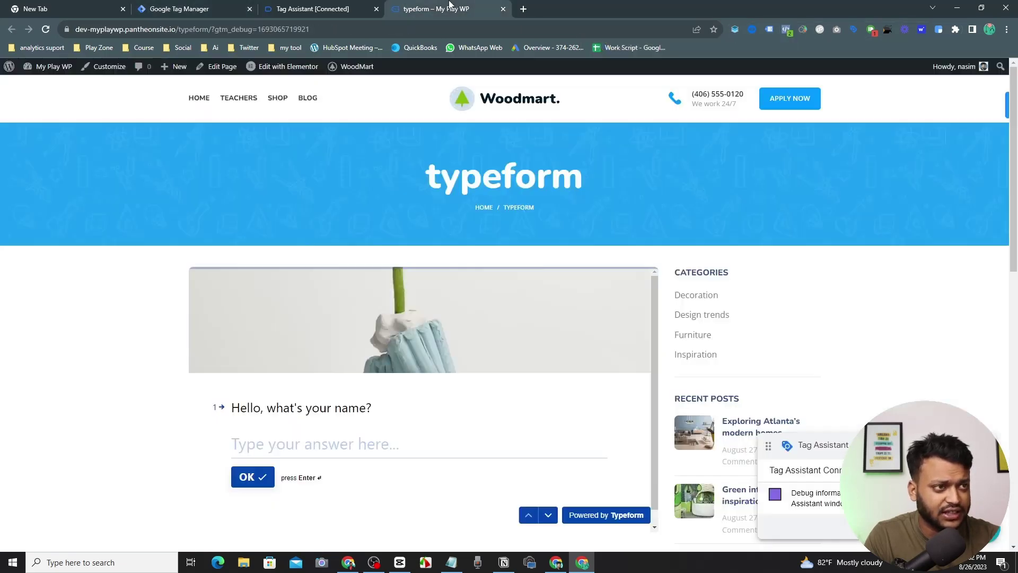
left_click(787, 30)
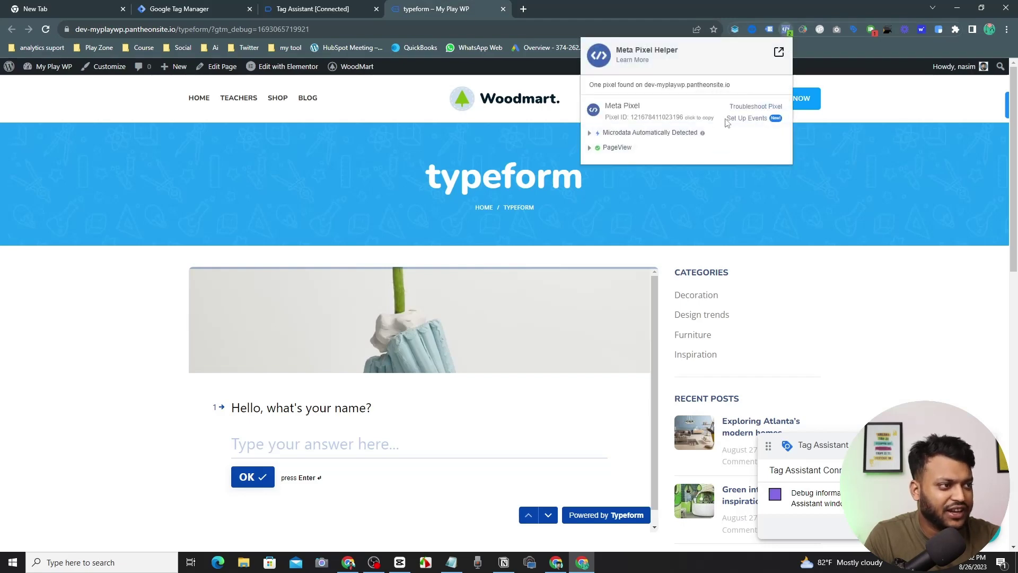
left_click(379, 161)
scroll(379, 336, "down", 1)
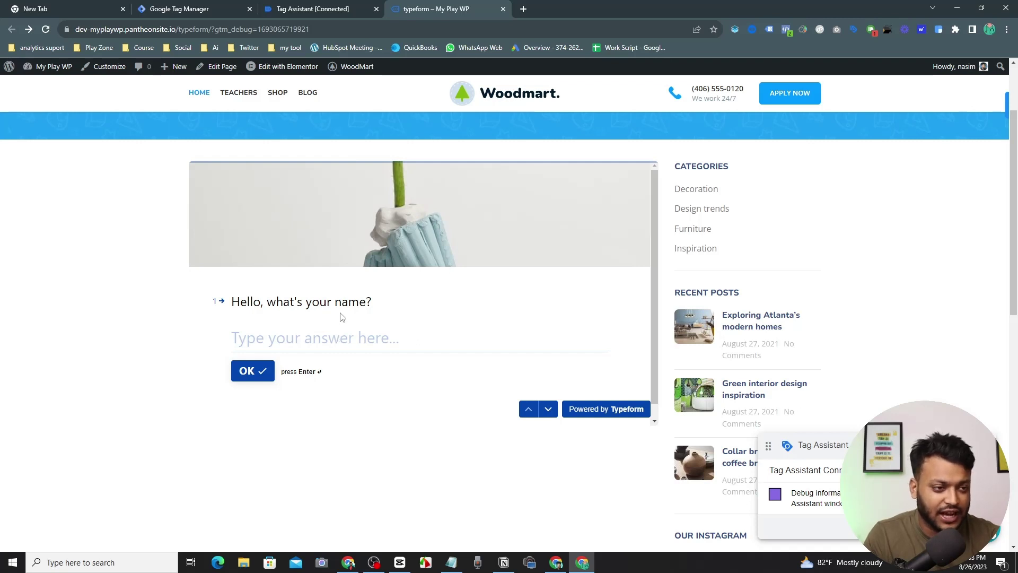
- Answer the typeform with the name 'test' and an autocompleted test e-mail, then submit
left_click(322, 341)
type("test")
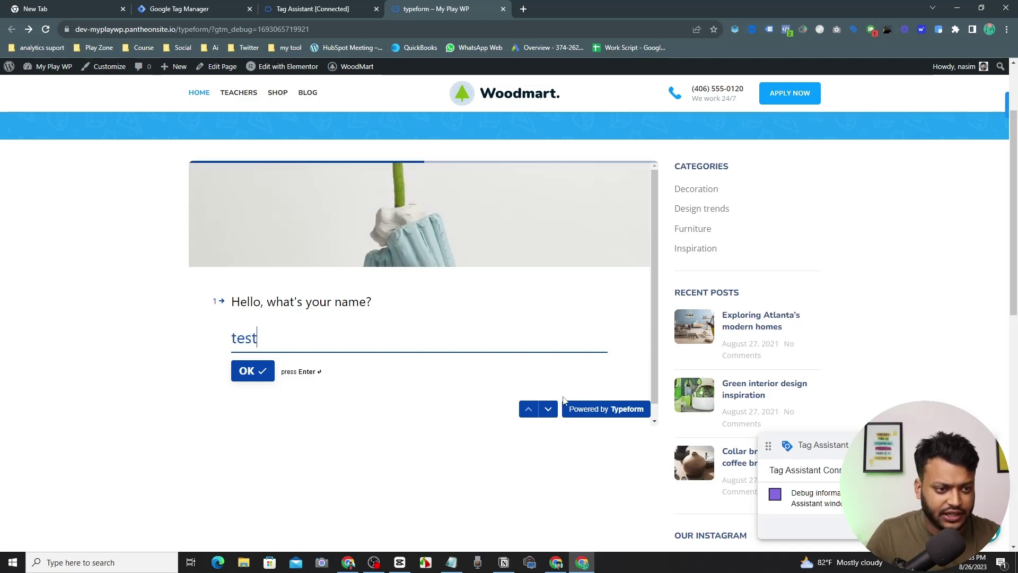
left_click(253, 370)
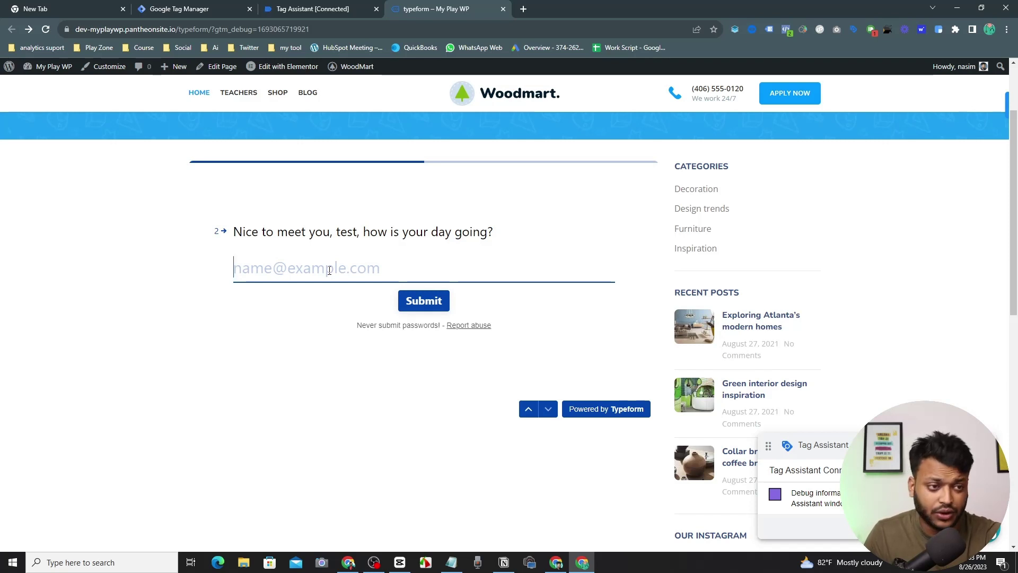
type("tes")
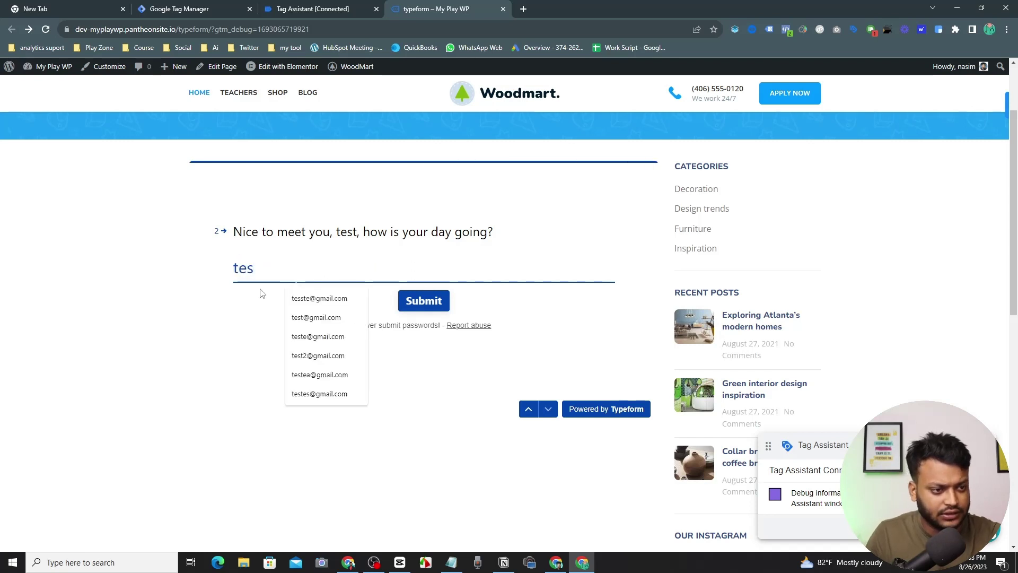
left_click(308, 298)
left_click(421, 295)
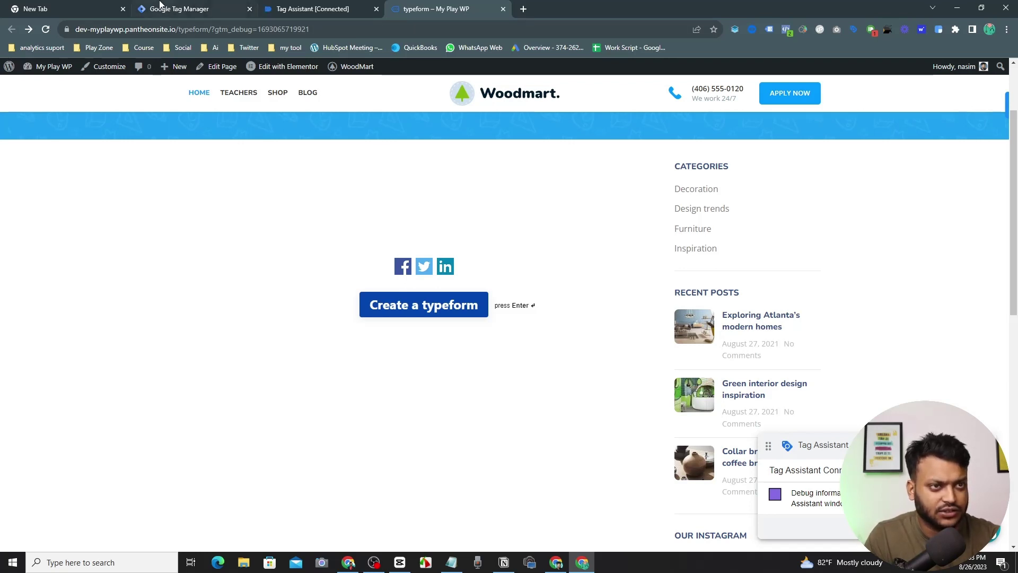
- Inspect the typeform_submitted event in Tag Assistant, confirming only the GA4 event tag fired
left_click(291, 9)
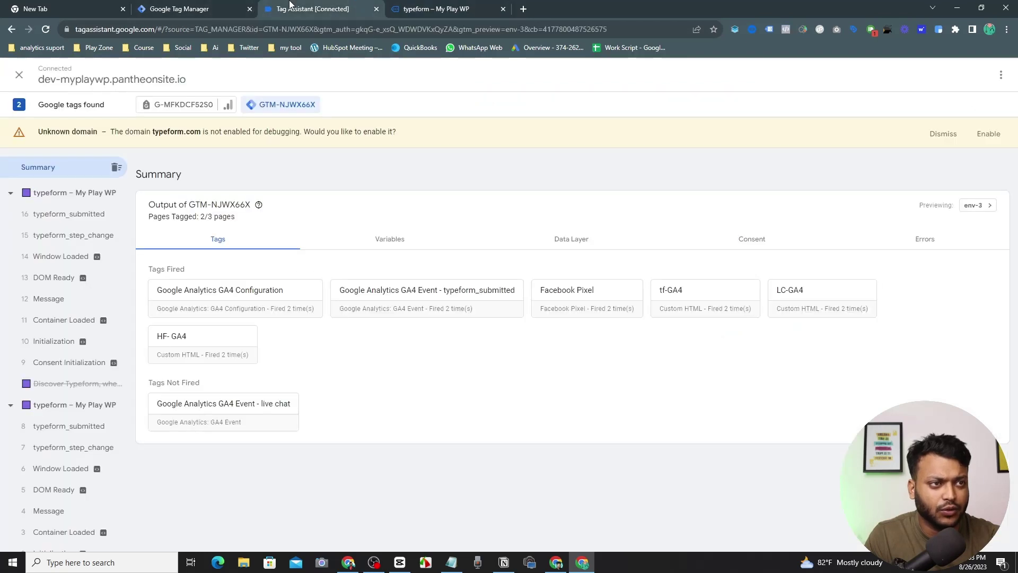
left_click(76, 221)
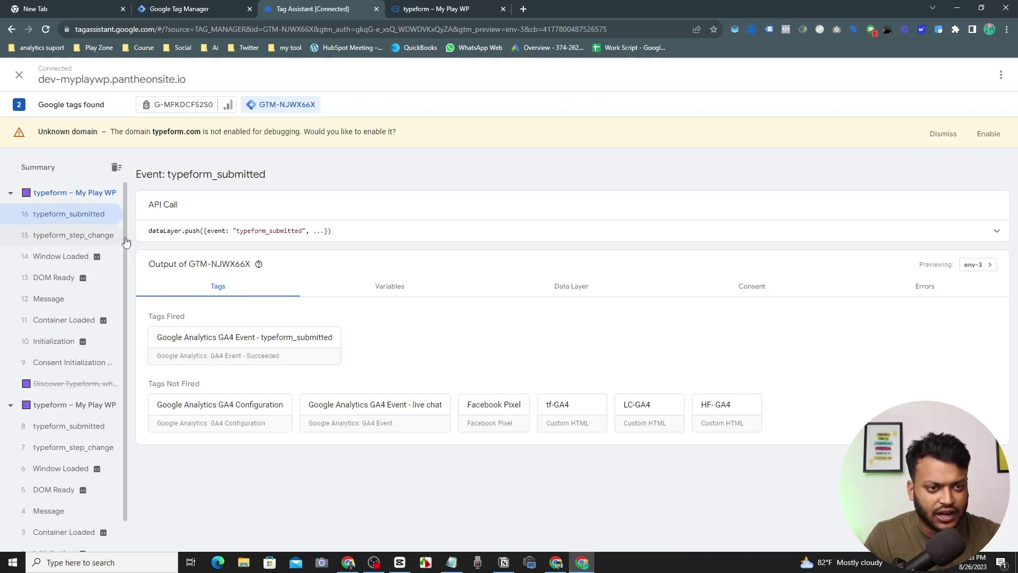
left_click(56, 237)
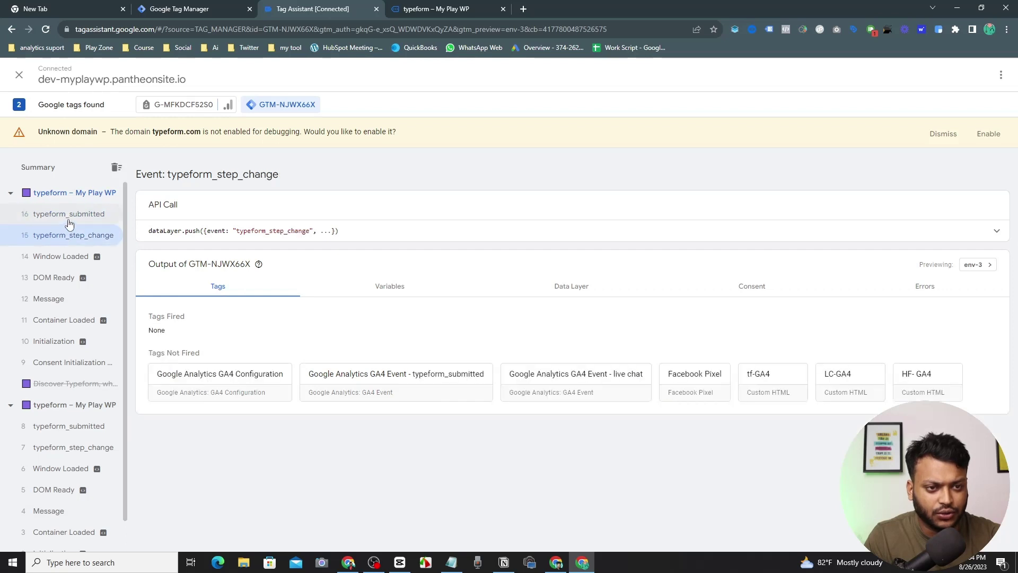
left_click(60, 168)
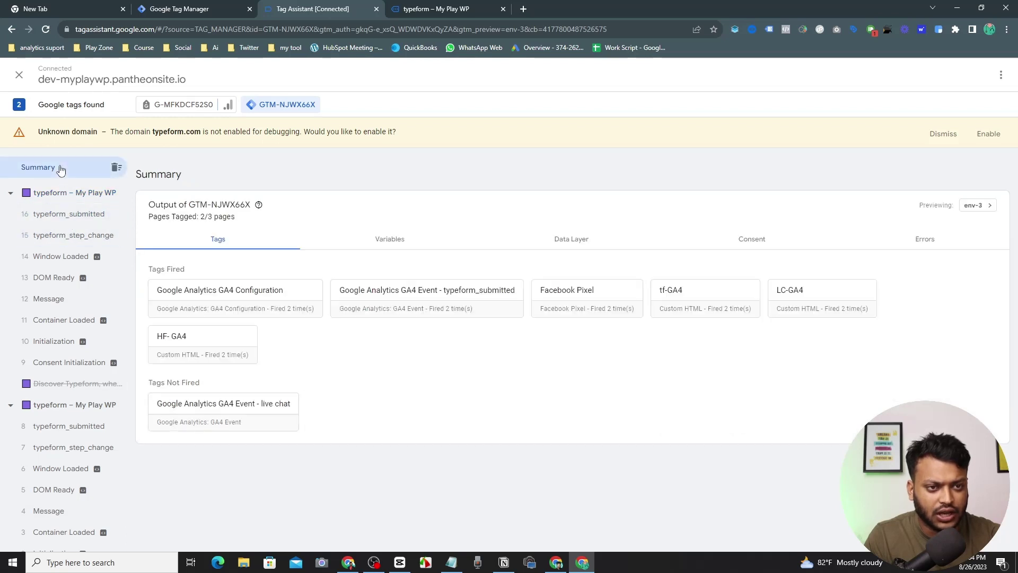
left_click(102, 216)
- Copy the event name typeform_submitted from the API call and go back to Tag Manager
double_click(253, 231)
right_click(253, 230)
left_click(261, 236)
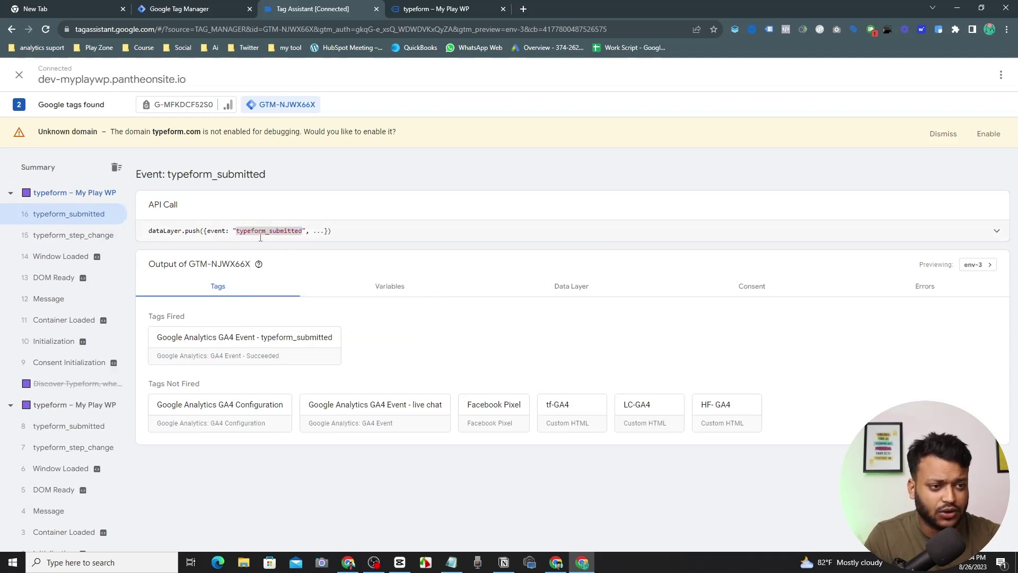
left_click(211, 5)
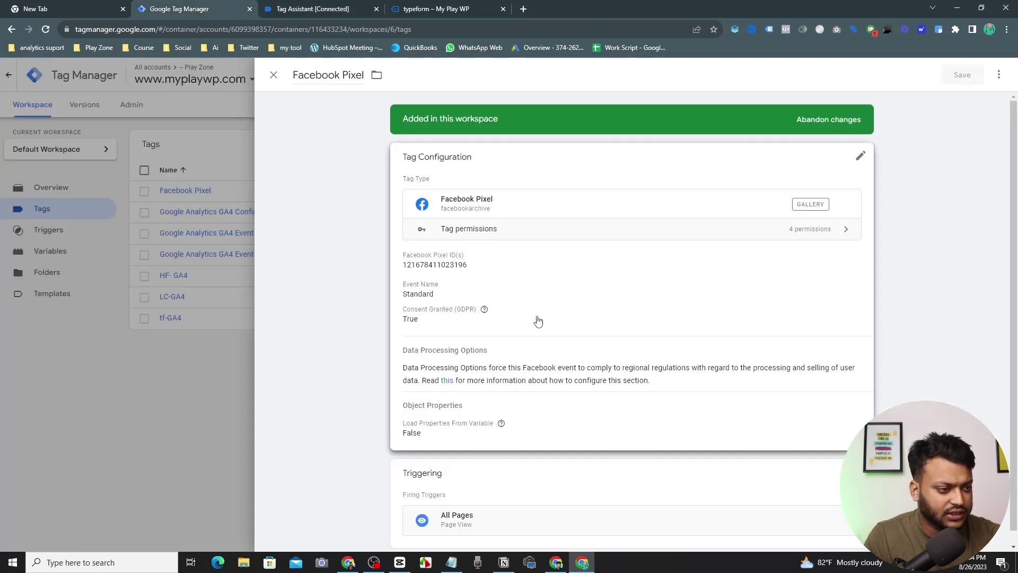
- Close the existing tag and create a new Facebook Pixel tag
scroll(536, 320, "down", 1)
left_click(196, 233)
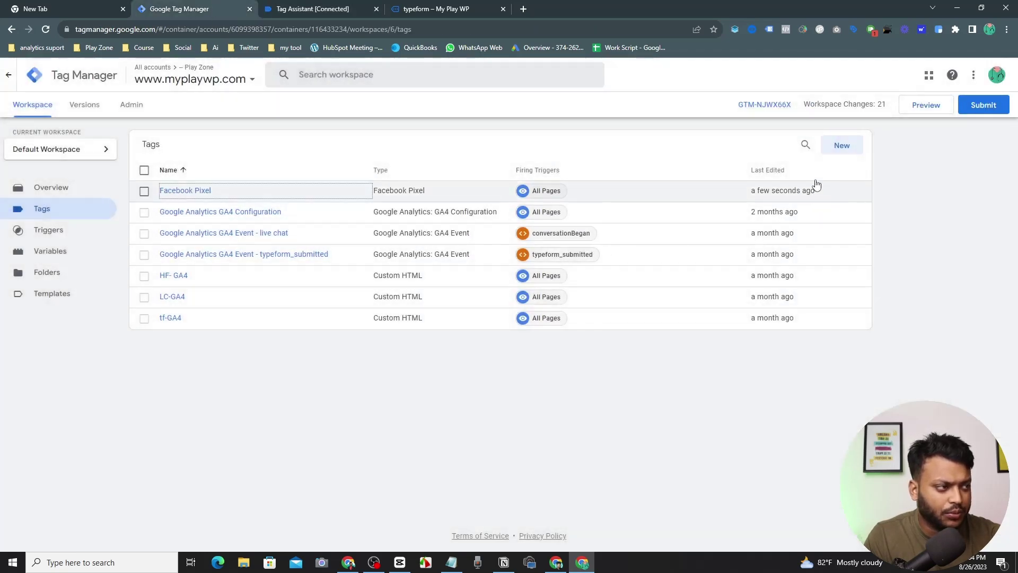
left_click(837, 146)
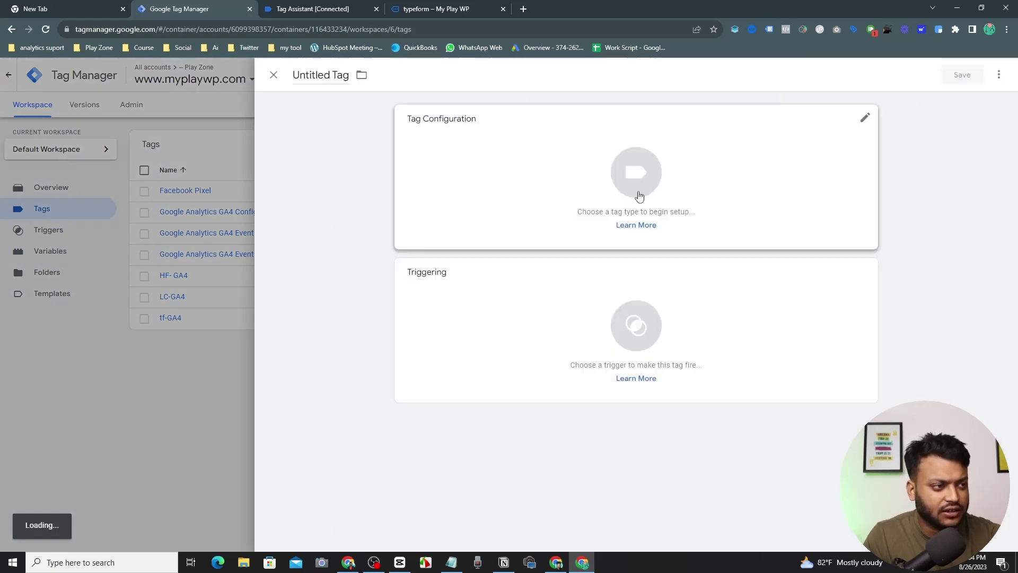
left_click(635, 162)
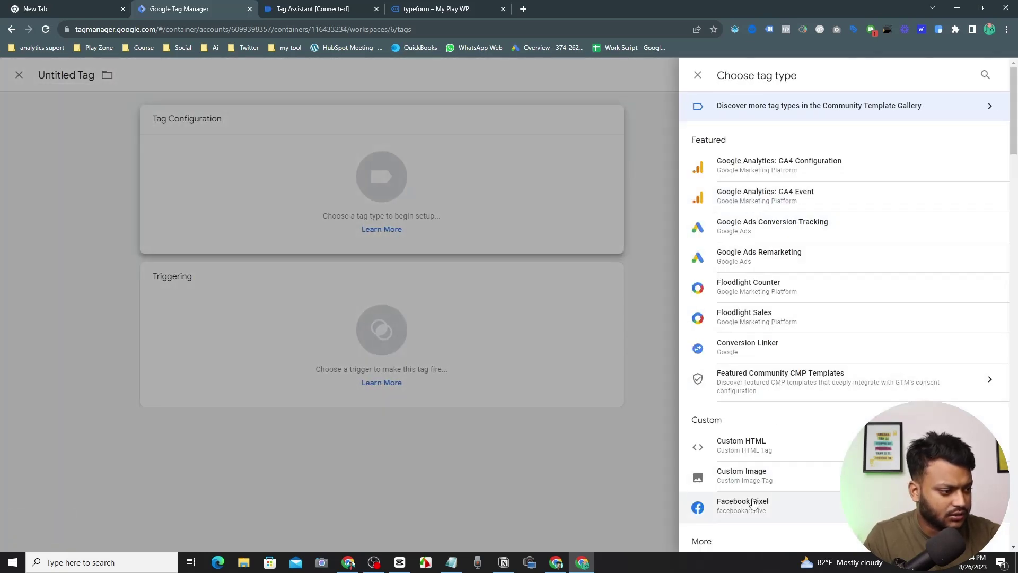
left_click(750, 506)
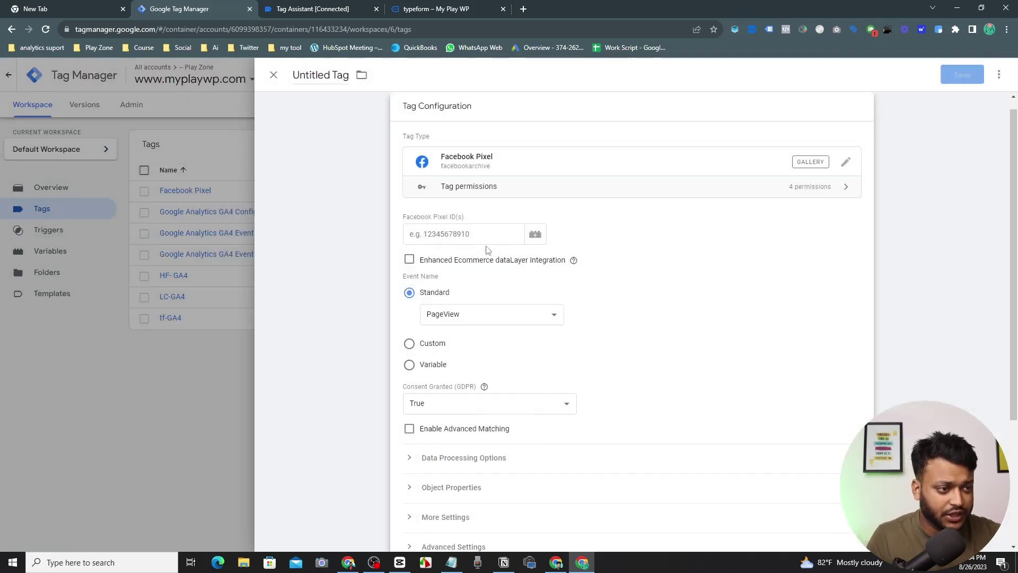
- Undo a mistaken paste into the Pixel ID field and bring up the trigger chooser
left_click(489, 238)
key("ctrl+v")
key("ctrl+z")
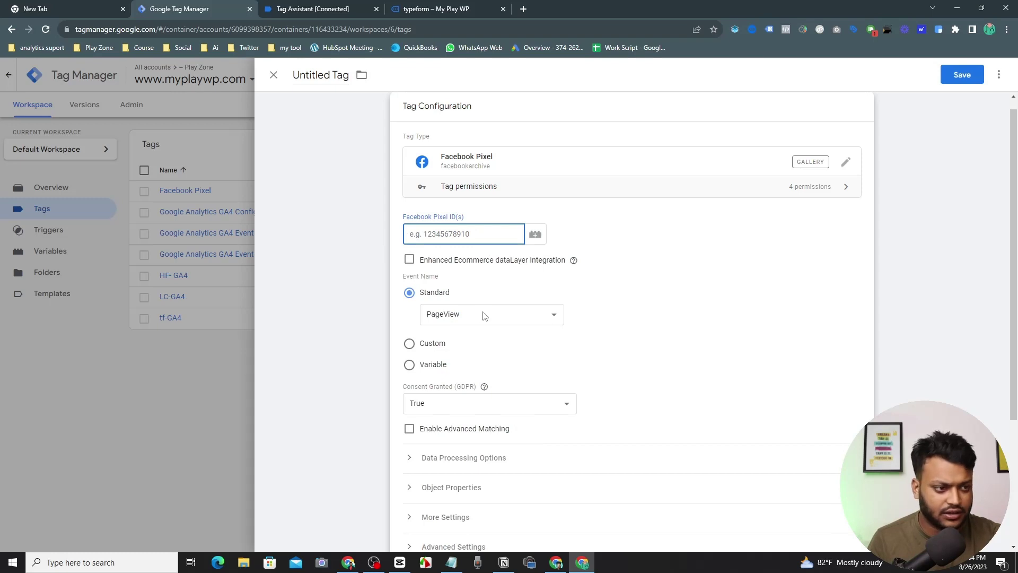
scroll(480, 318, "down", 3)
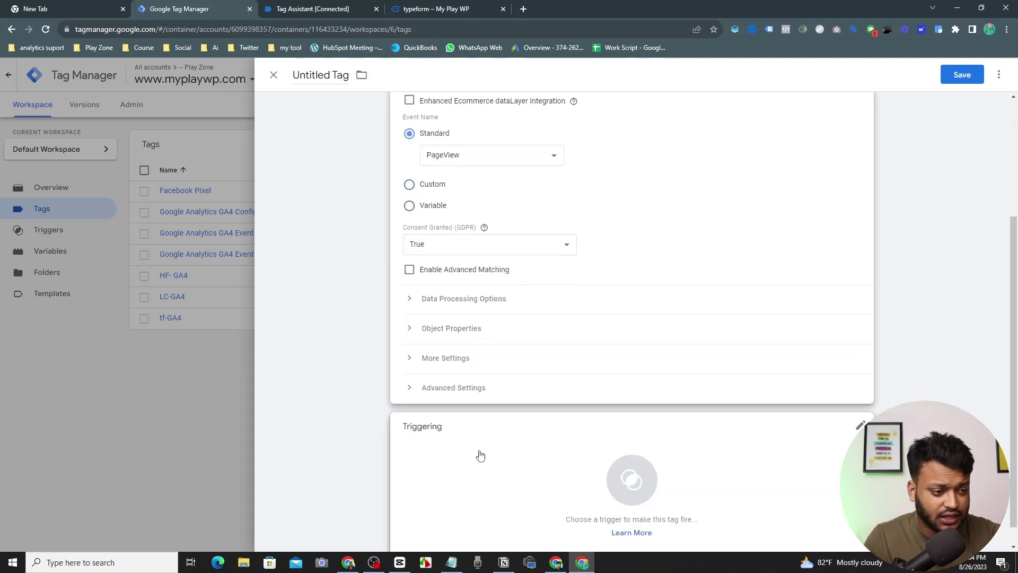
left_click(479, 452)
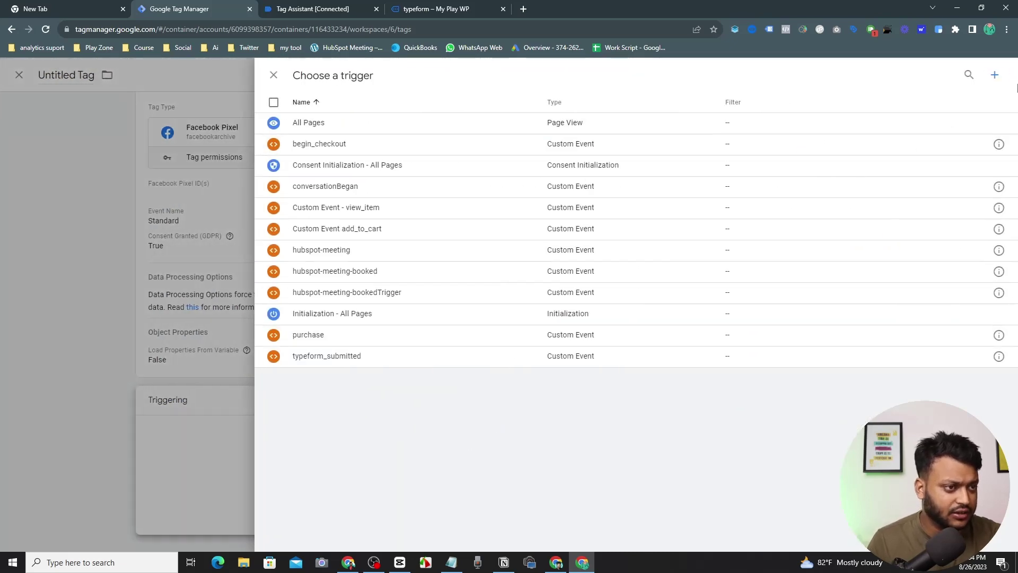
- Create a Custom Event trigger listening for the event name typeform_submitted
left_click(995, 75)
left_click(566, 153)
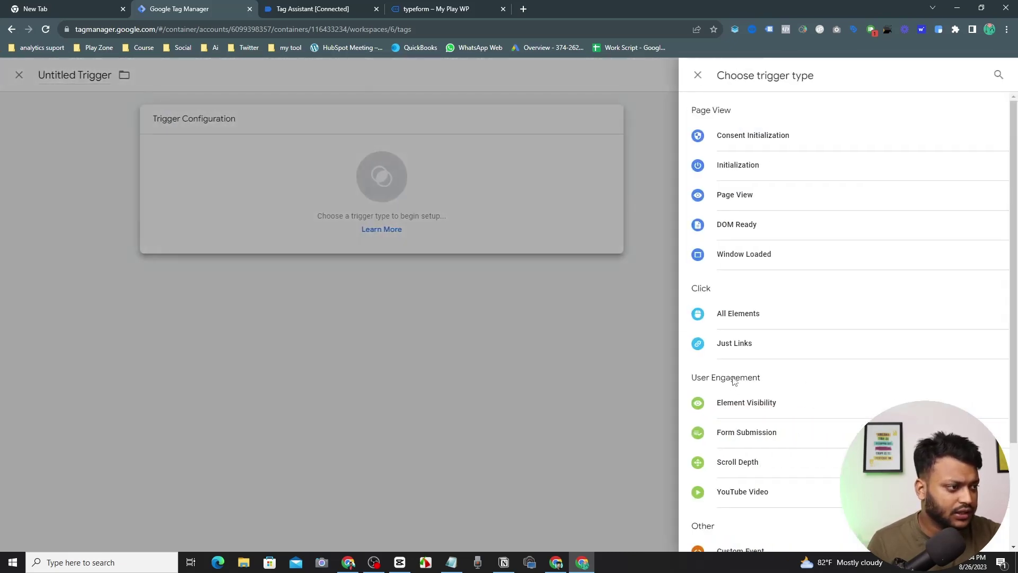
scroll(734, 390, "down", 3)
left_click(724, 415)
left_click(498, 223)
key("ctrl+v")
left_click(344, 8)
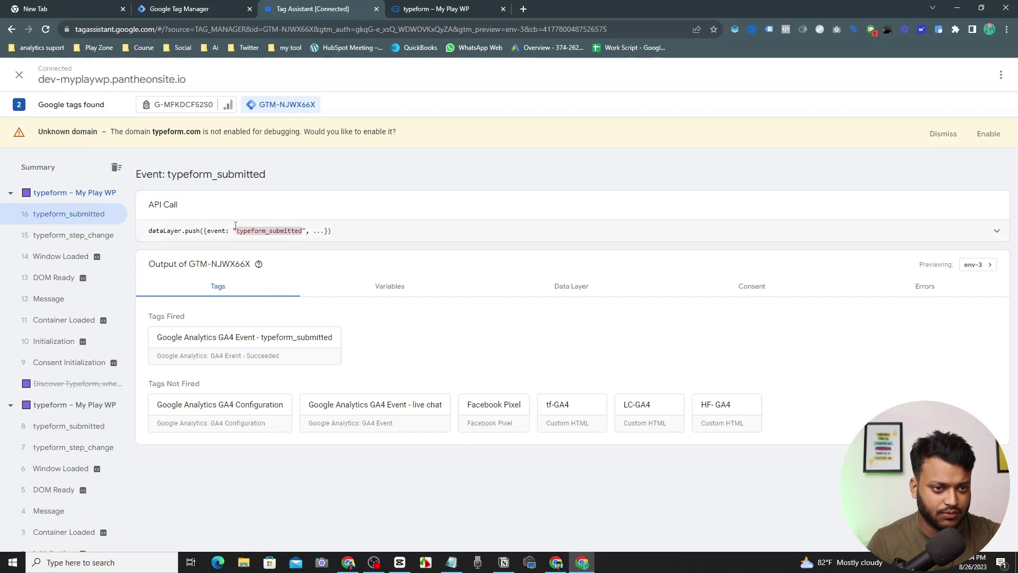
left_click(232, 7)
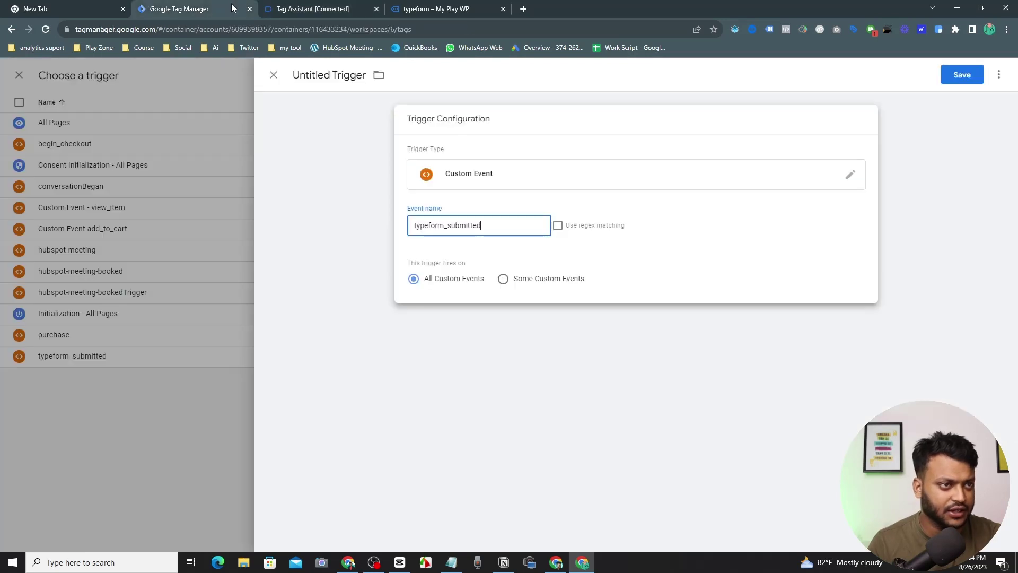
- Save the trigger as 'typeform_submitted for fb'
left_click(971, 79)
key("ctrl+v")
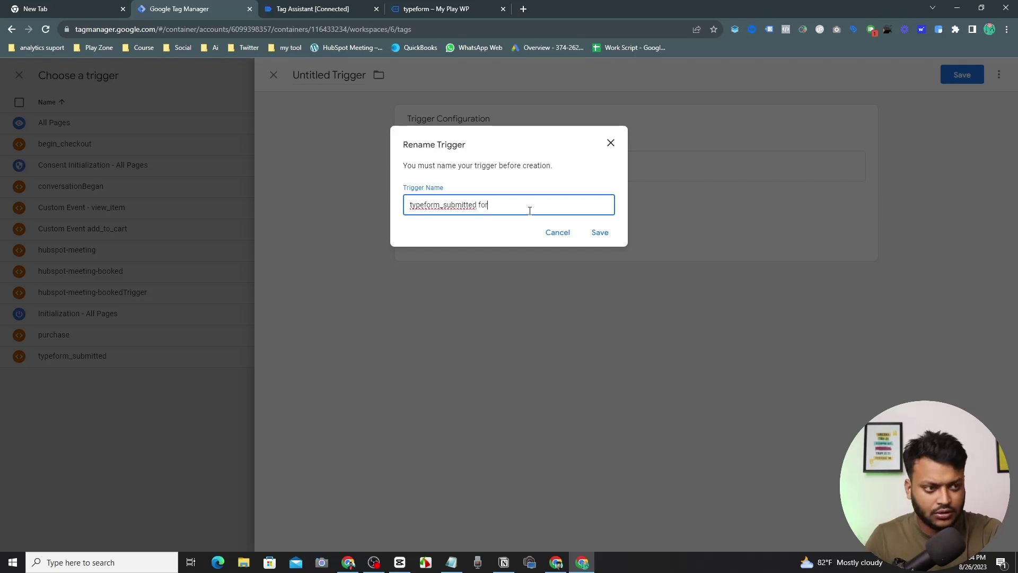
left_click(602, 233)
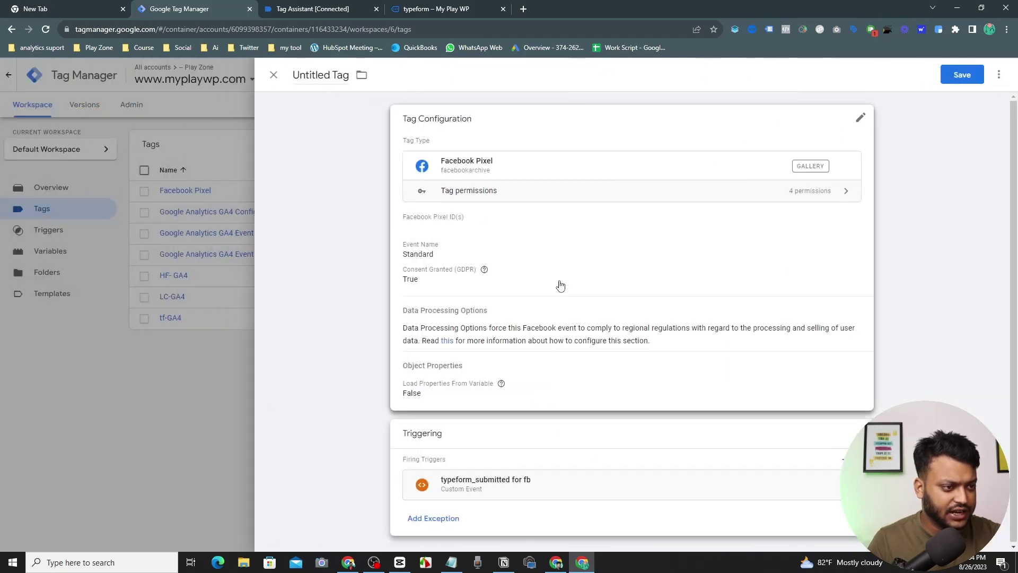
- Set the tag's standard event to Lead and paste in the pixel ID
left_click(559, 278)
left_click(494, 329)
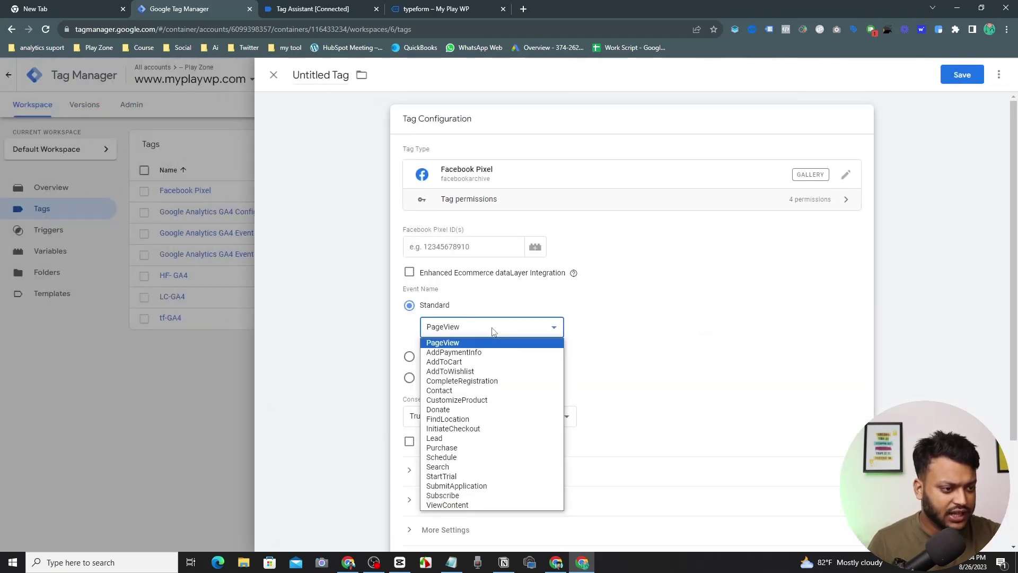
left_click(455, 438)
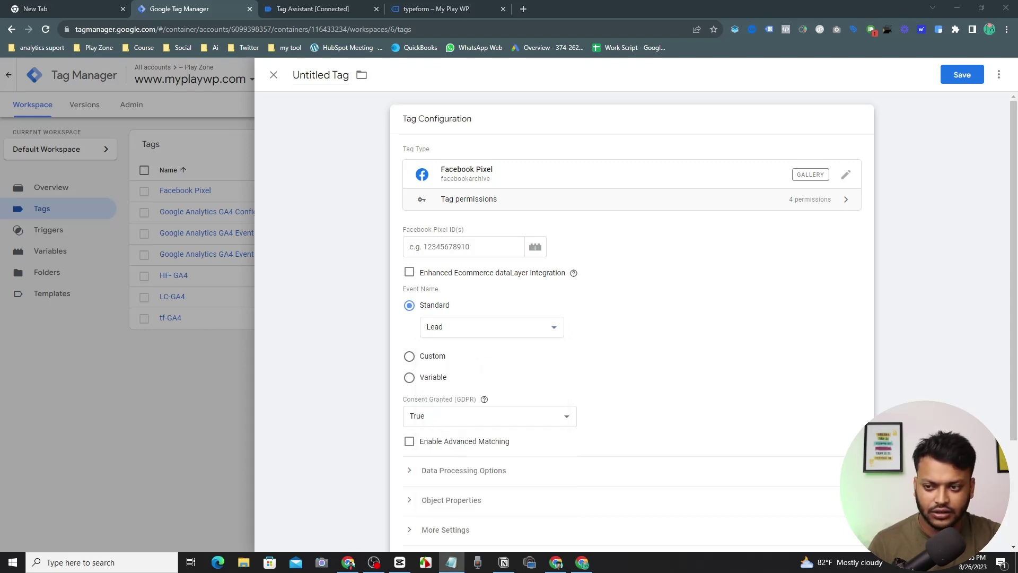
mouse_move(575, 274)
left_click(477, 246)
key("ctrl+v")
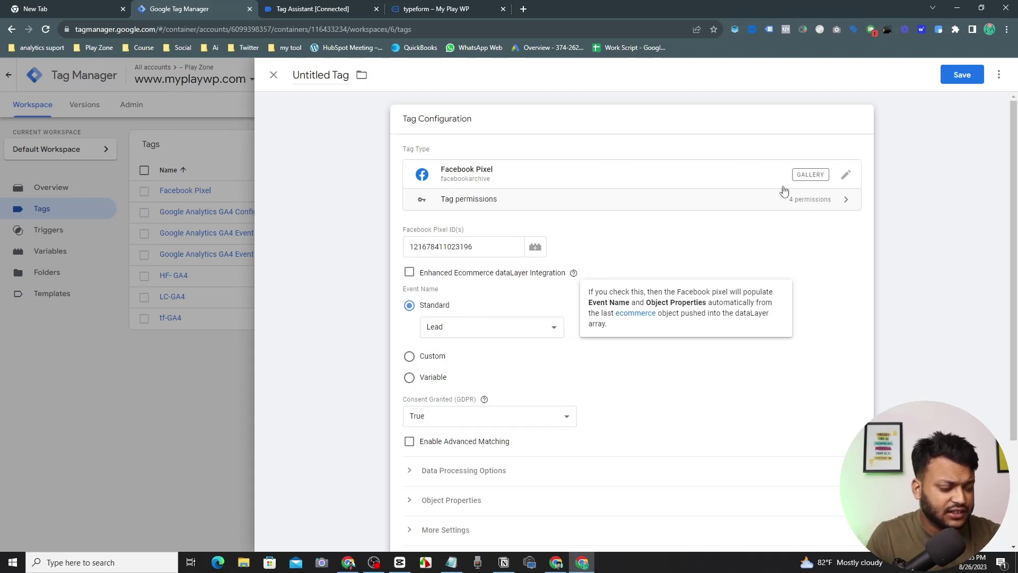
- Save the tag under the name 'Facebook Pixel - lead'
left_click(962, 74)
key("Right")
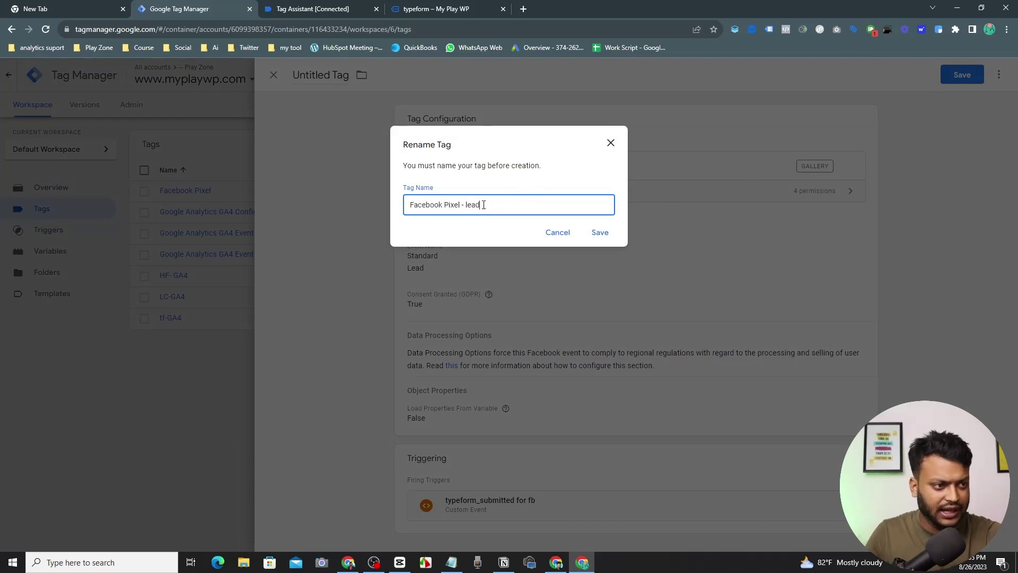
left_click(591, 233)
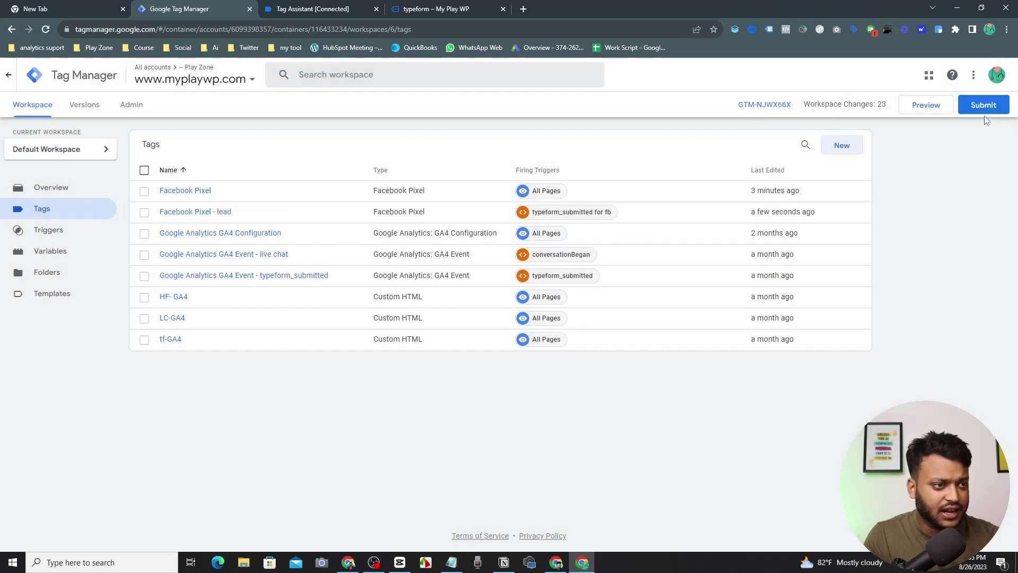
- Start a GTM preview session and connect the Tag Assistant debugging session
left_click(939, 109)
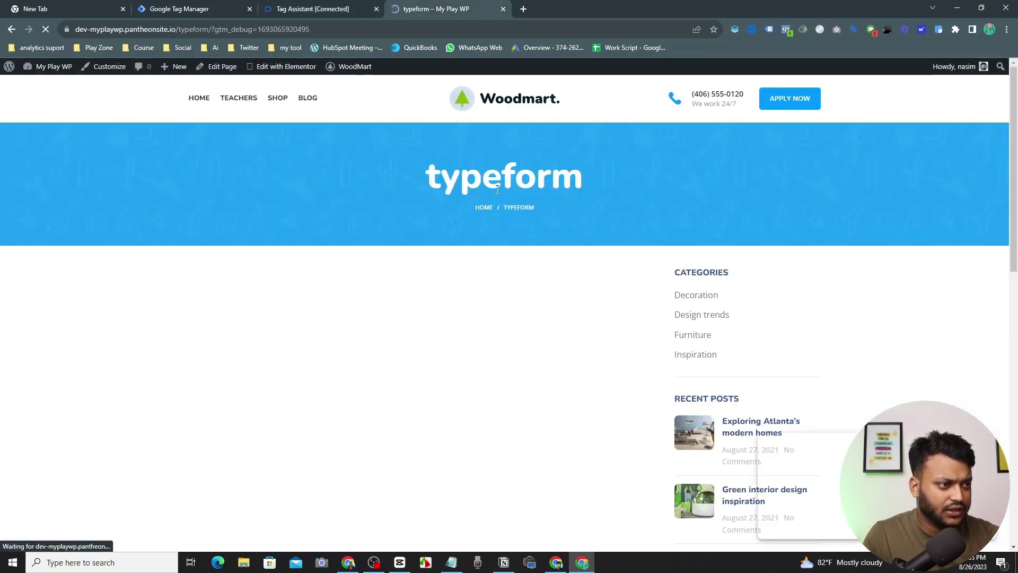
left_click(285, 6)
left_click(506, 260)
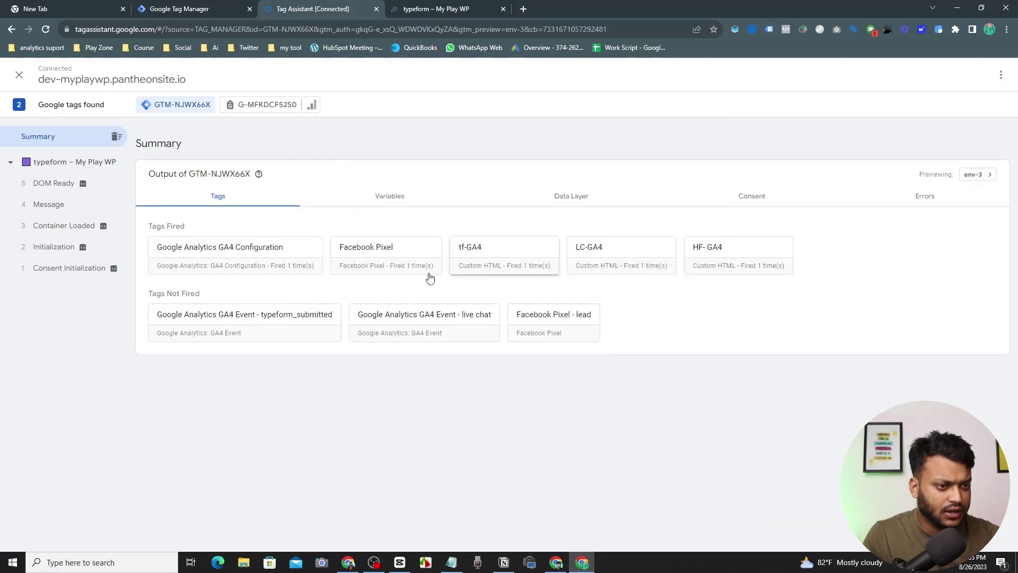
- Submit the embedded Typeform with the name 'test' and a saved test e-mail, then view Tag Assistant
left_click(419, 8)
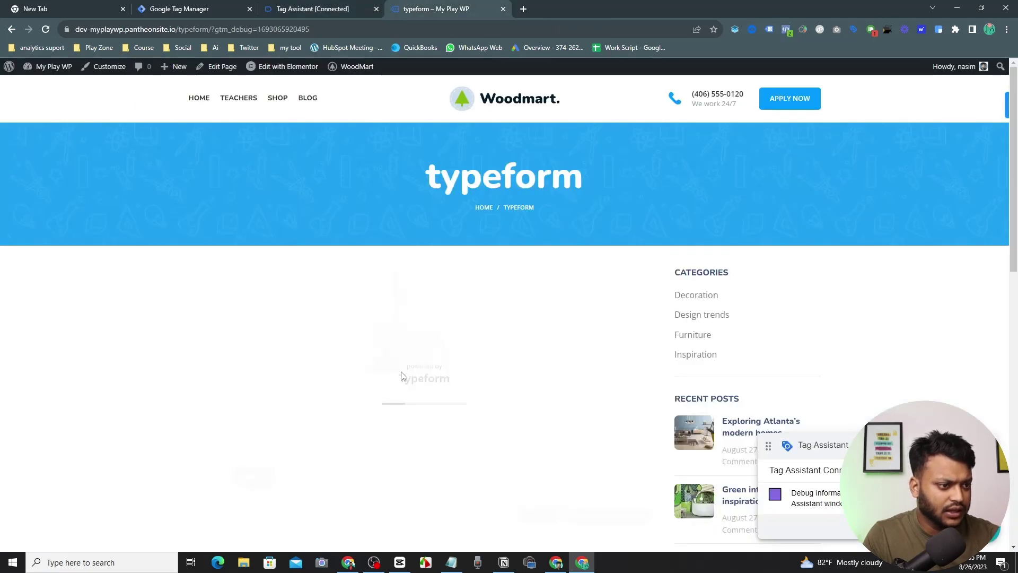
scroll(403, 282, "down", 3)
left_click(334, 334)
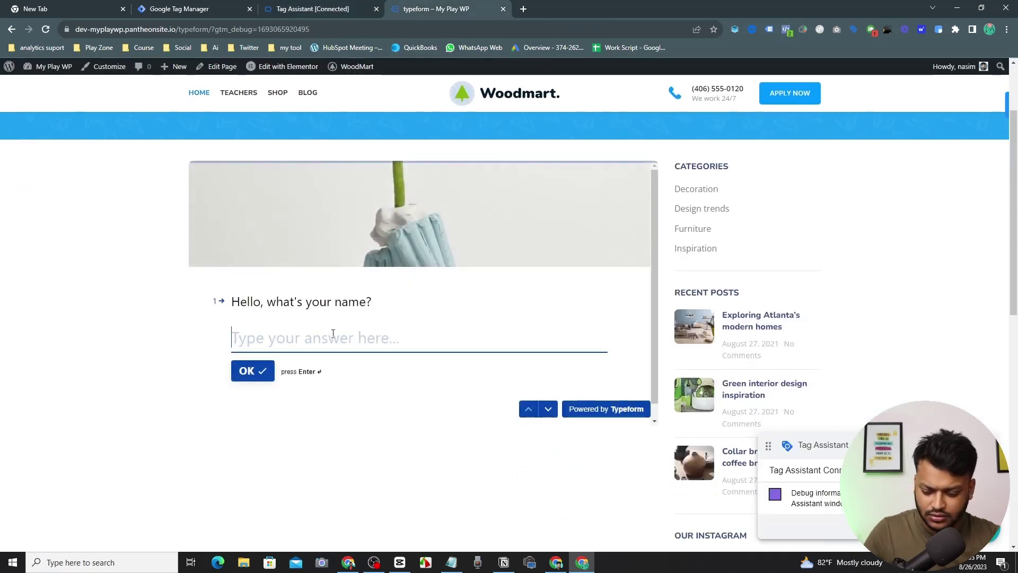
type("test")
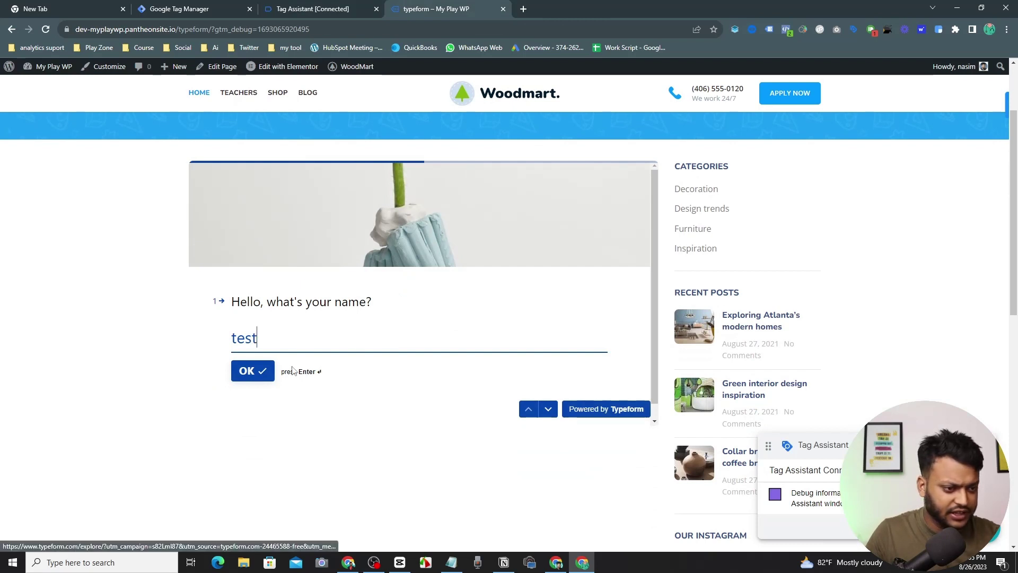
left_click(274, 369)
left_click(320, 276)
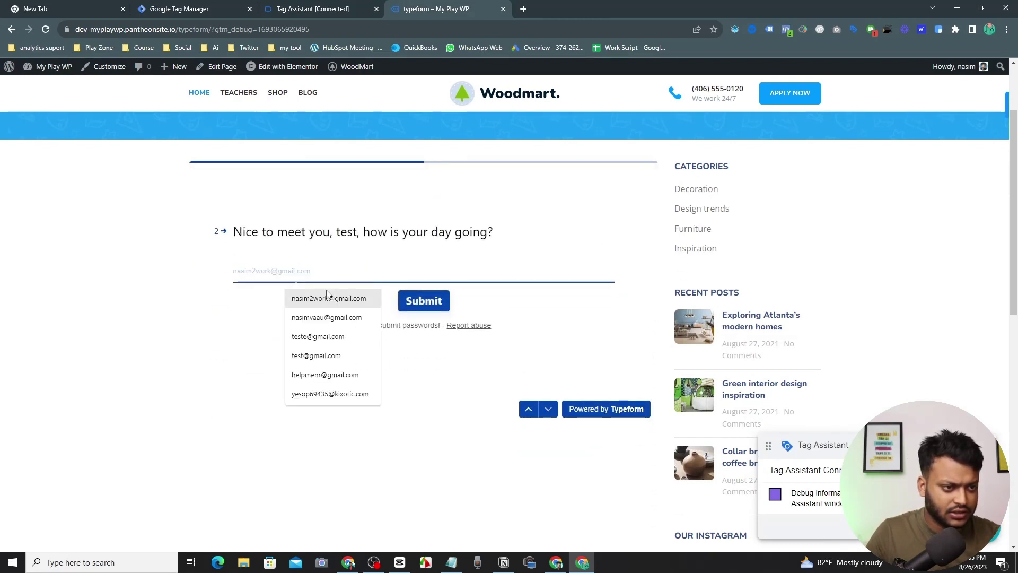
type("test@gmail.com")
left_click(316, 317)
left_click(426, 302)
left_click(325, 8)
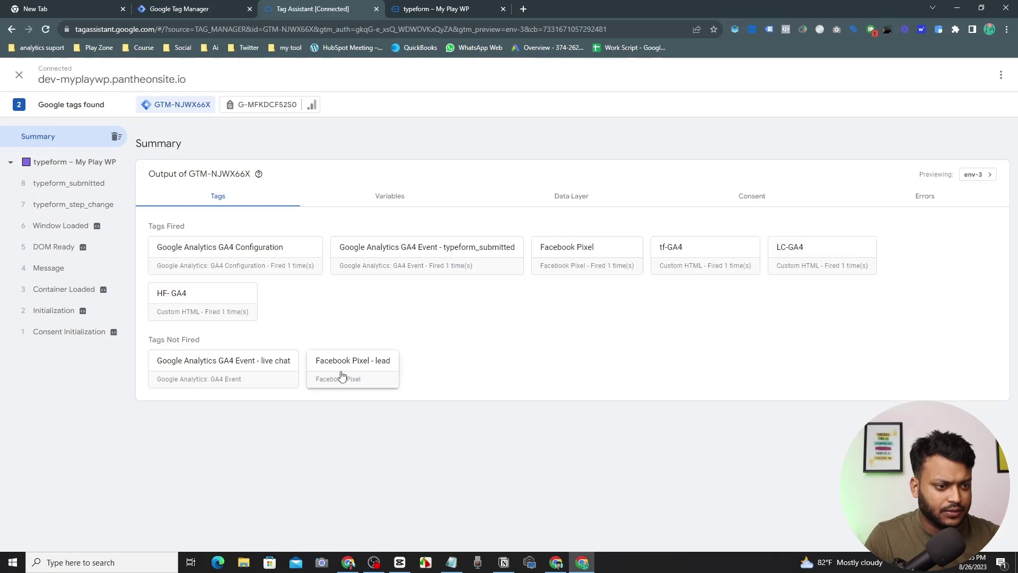
- Check that the Facebook Pixel - lead tag fired on typeform_submitted and review all its properties
left_click(87, 195)
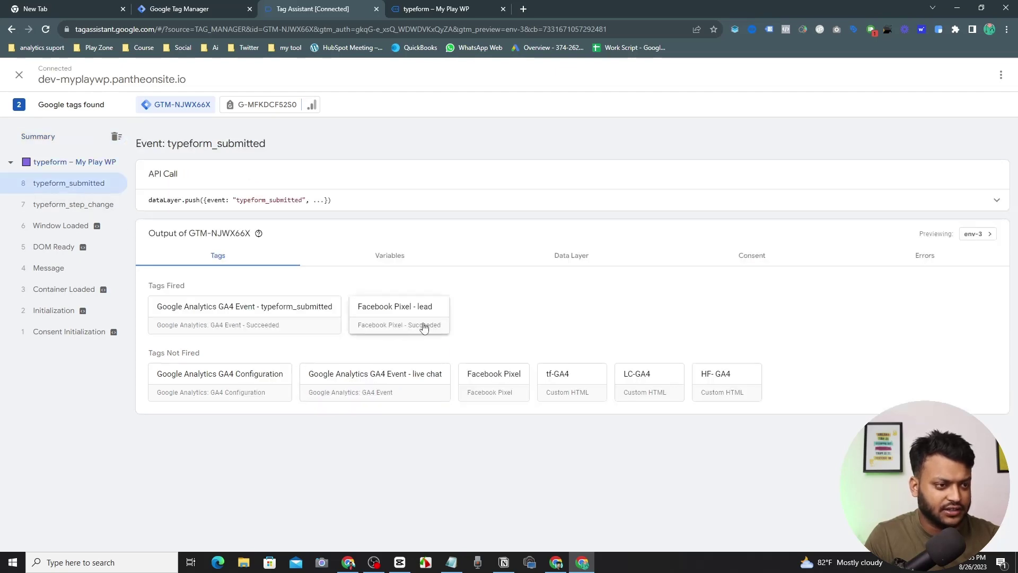
left_click(401, 325)
left_click(505, 288)
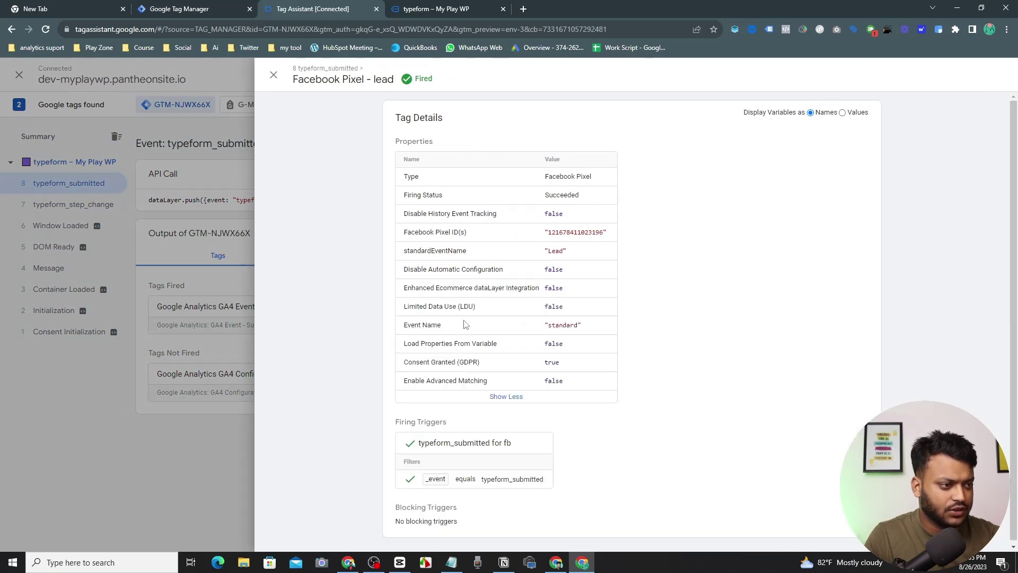
left_click(457, 4)
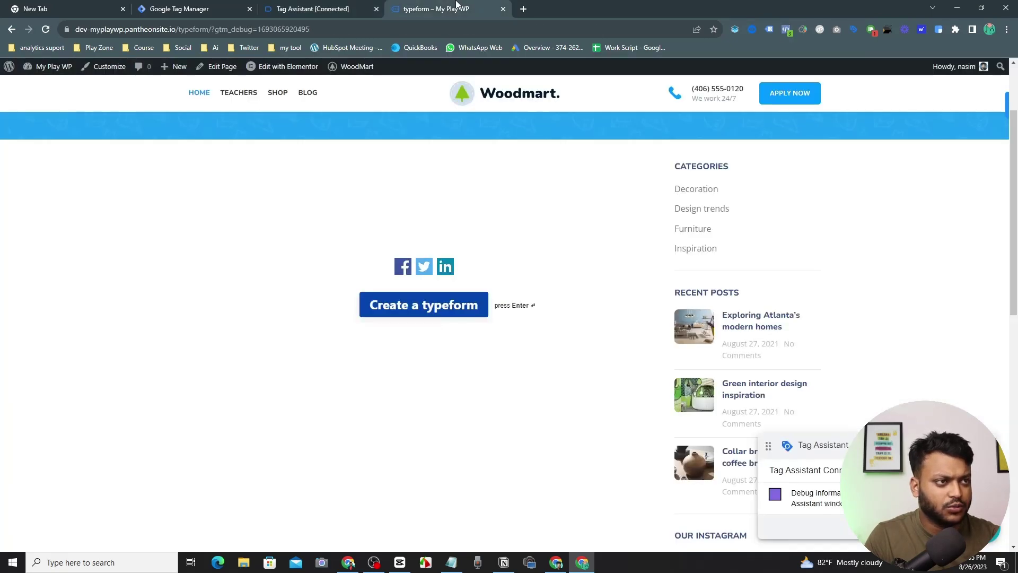
left_click(787, 32)
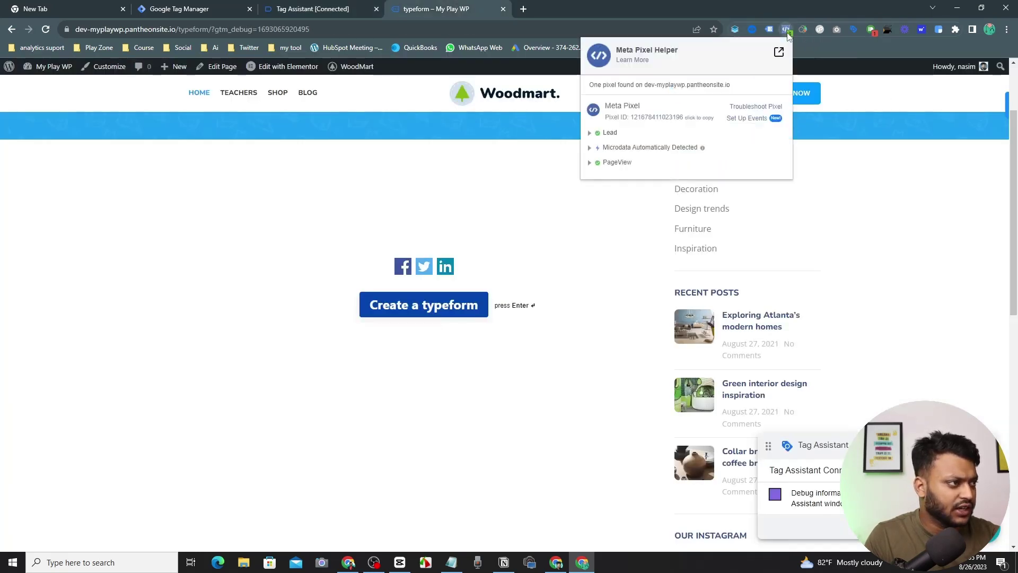
left_click(596, 132)
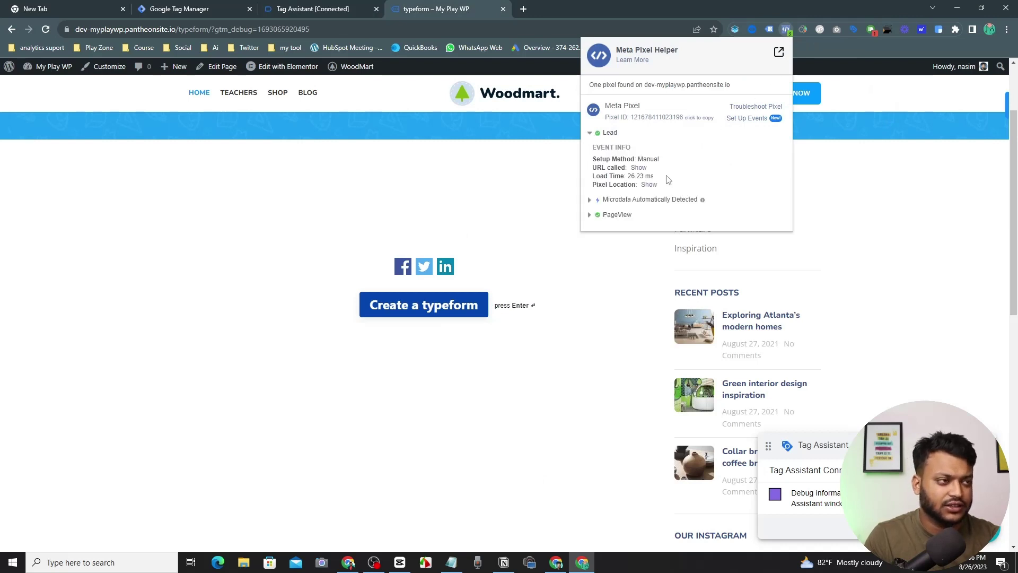
left_click(496, 131)
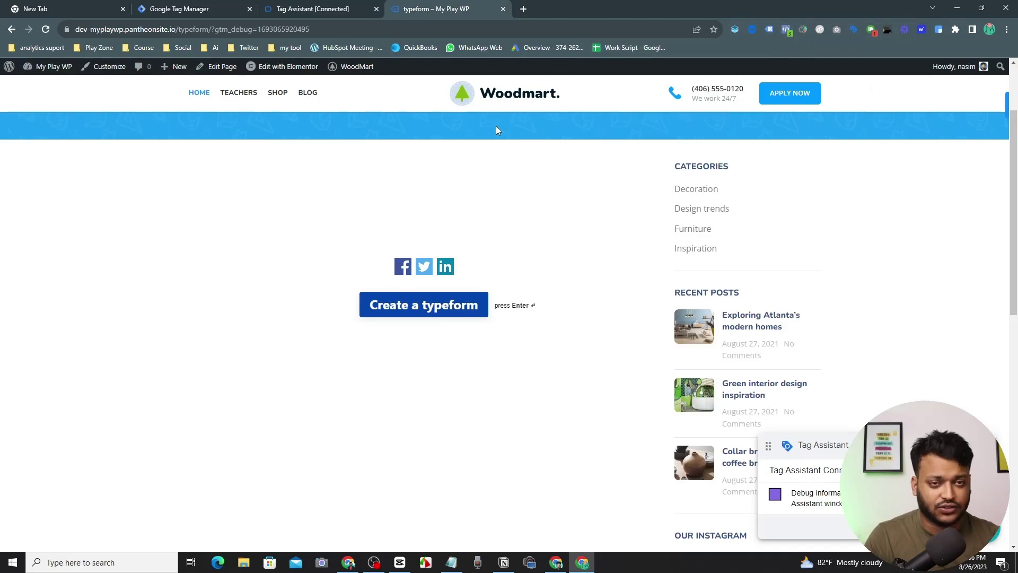